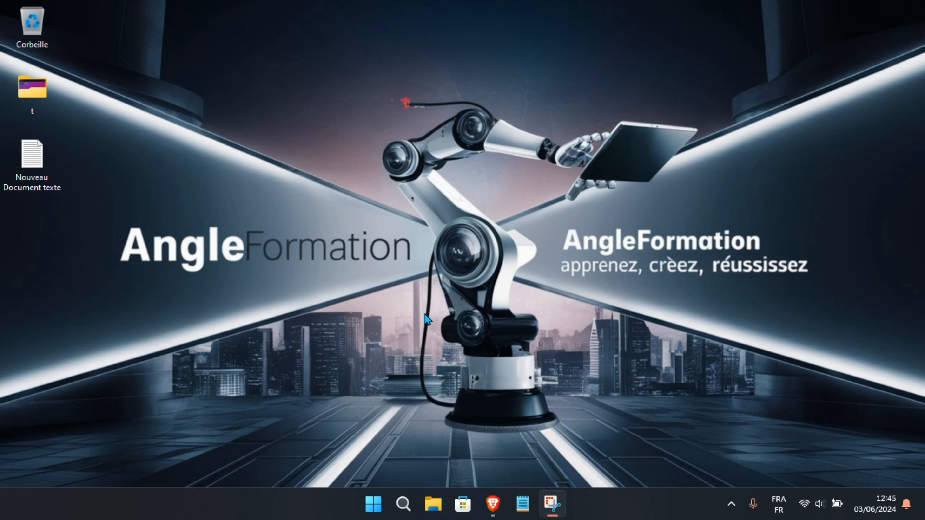
In the Brave browser, search Google for wampserver and open the "Wampserver - Fichiers et Addons" site.
left_click(492, 504)
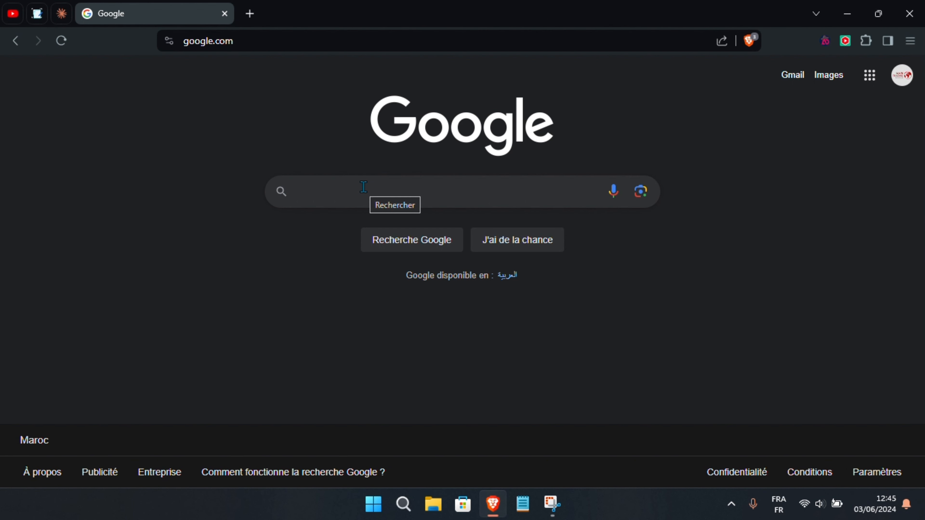
type("wa")
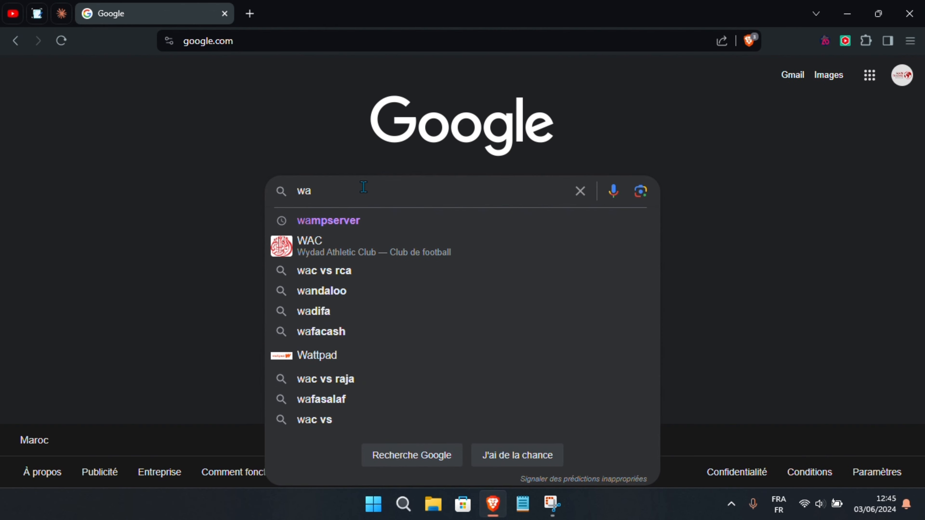
left_click(355, 218)
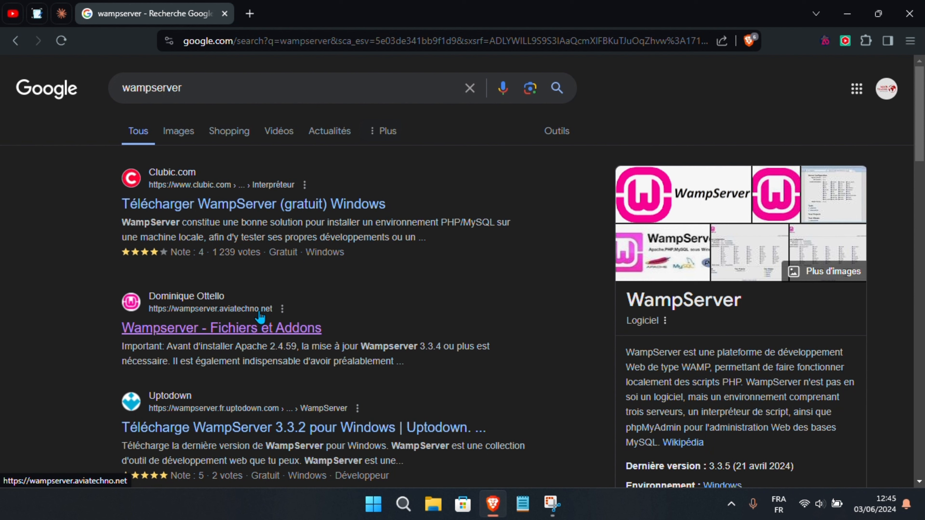
left_click(234, 328)
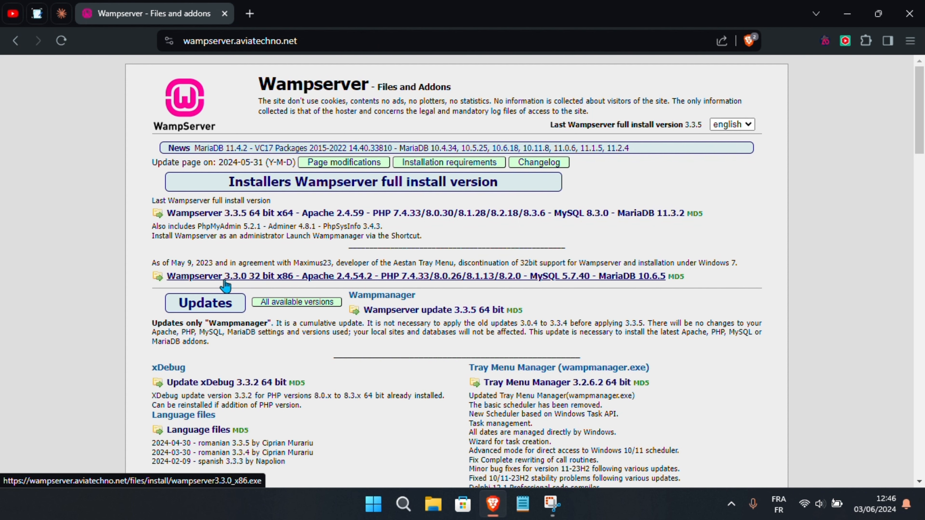
Look through the Wampserver downloads page down to the Visual C++ Redistributable Packages section.
scroll(224, 285, "down", 2)
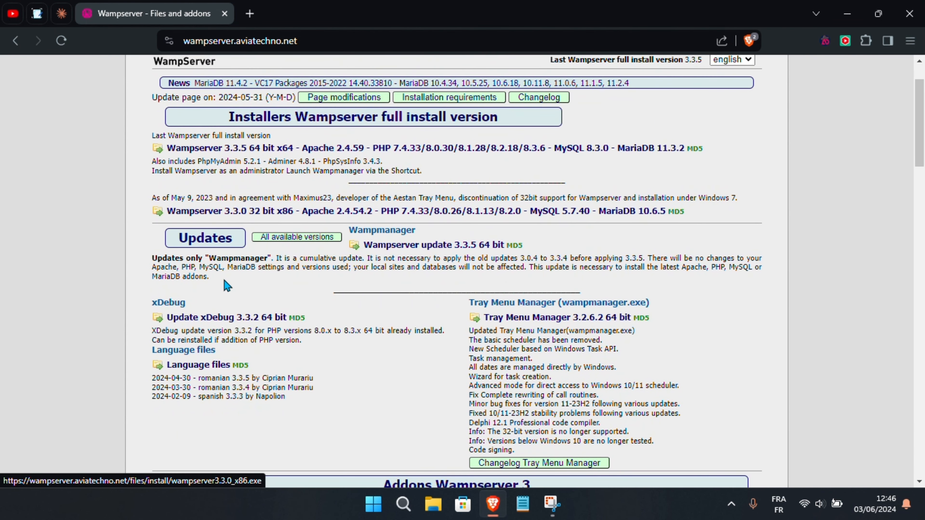
scroll(225, 285, "down", 10)
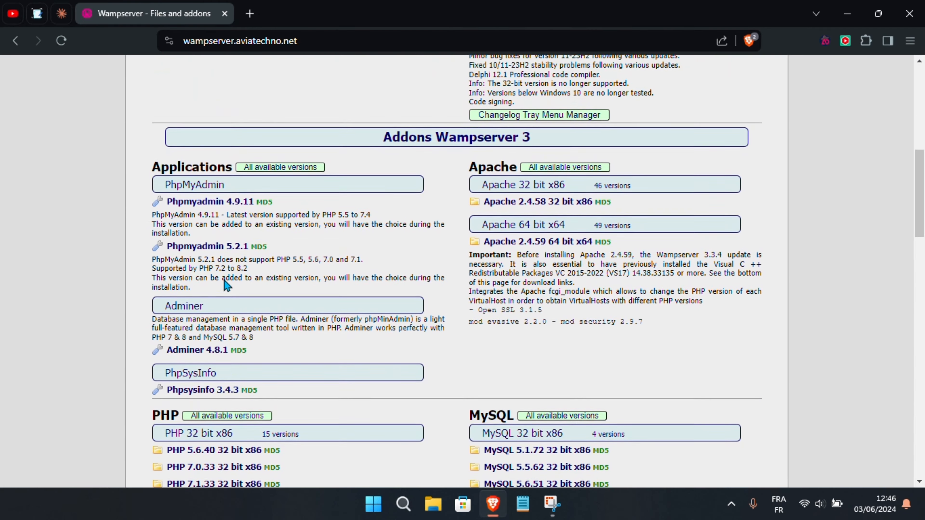
scroll(225, 286, "down", 3)
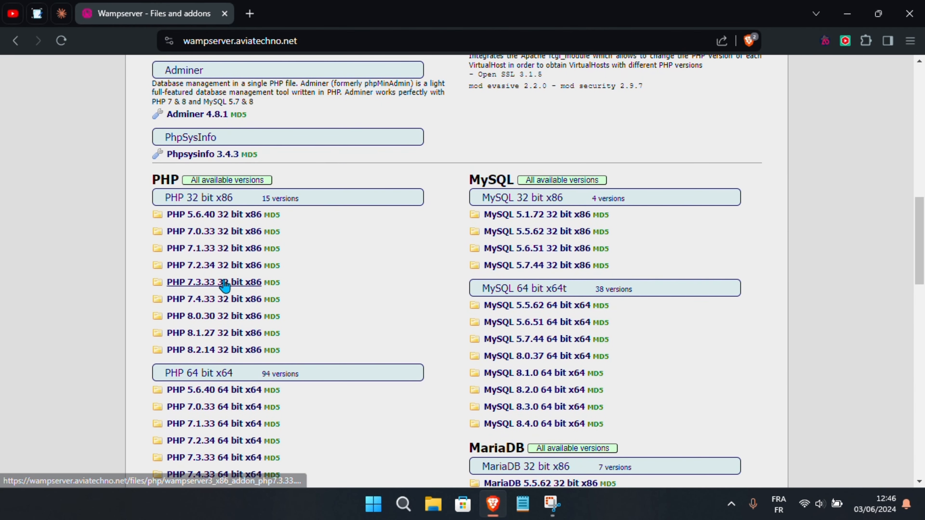
scroll(224, 285, "down", 6)
scroll(224, 285, "down", 18)
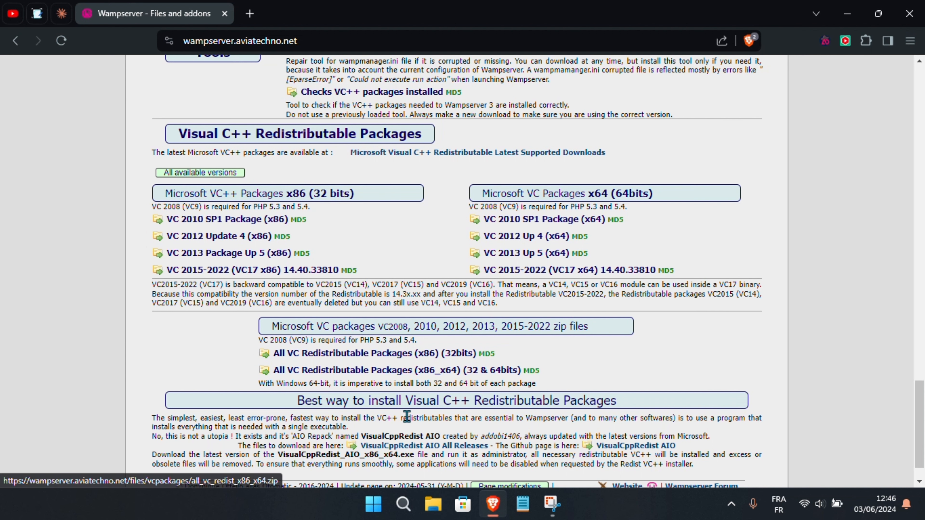
Check the installed applications list in Windows Settings for Microsoft Visual C++ Redistributable packages, and close Settings.
left_click(403, 504)
type("ajou")
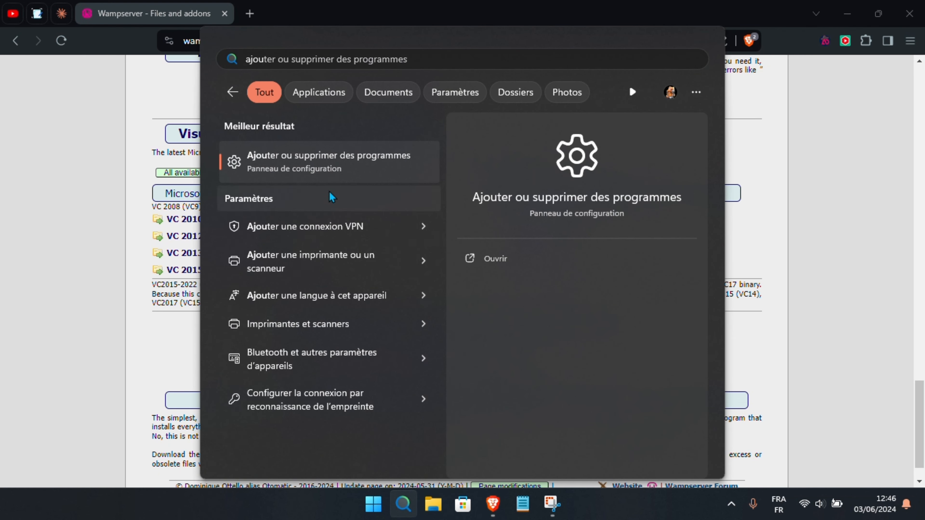
left_click(359, 164)
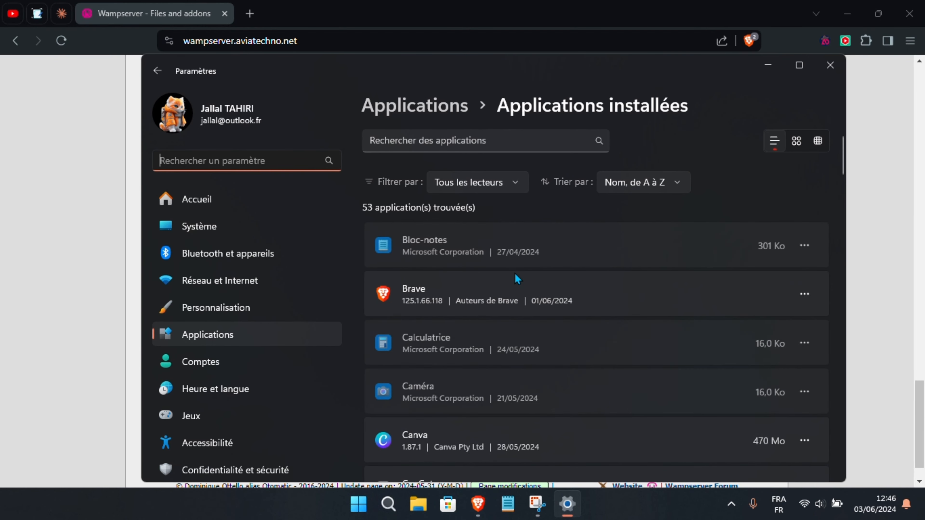
scroll(516, 276, "down", 1)
scroll(515, 276, "down", 10)
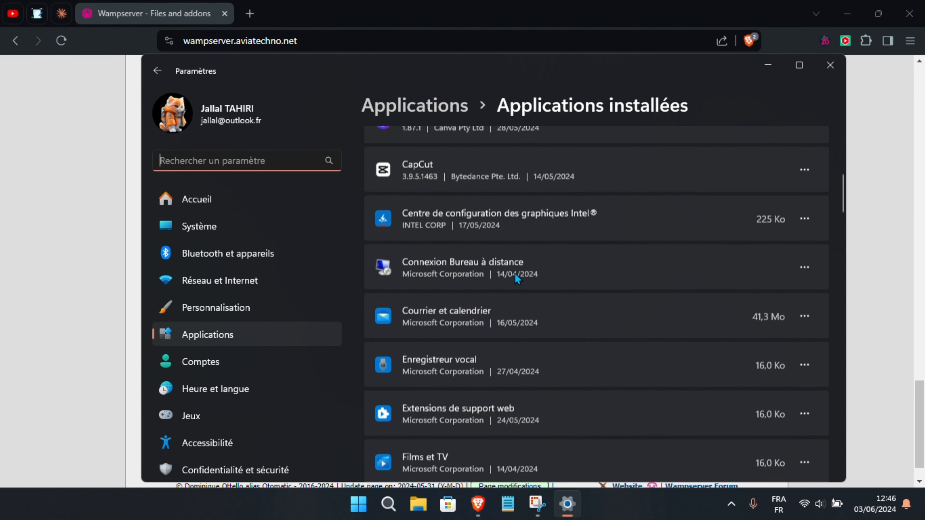
scroll(514, 273, "down", 10)
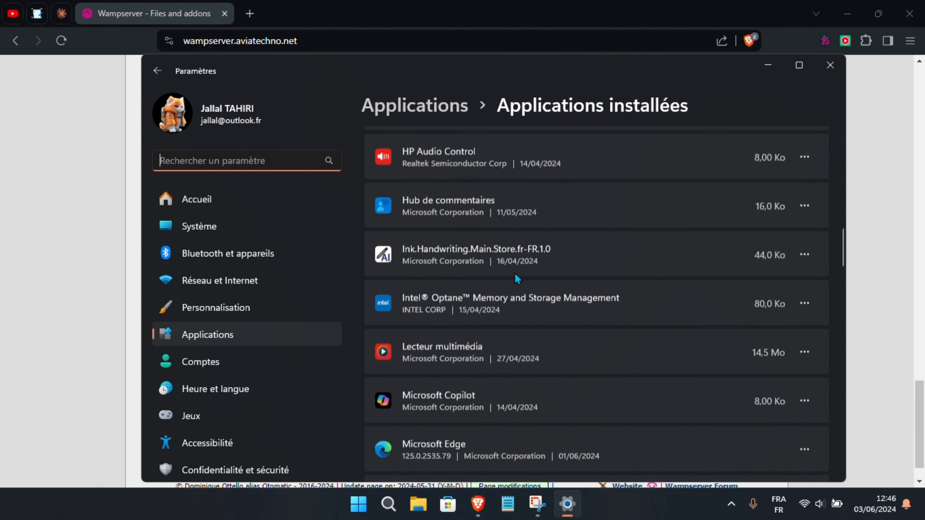
scroll(514, 273, "down", 5)
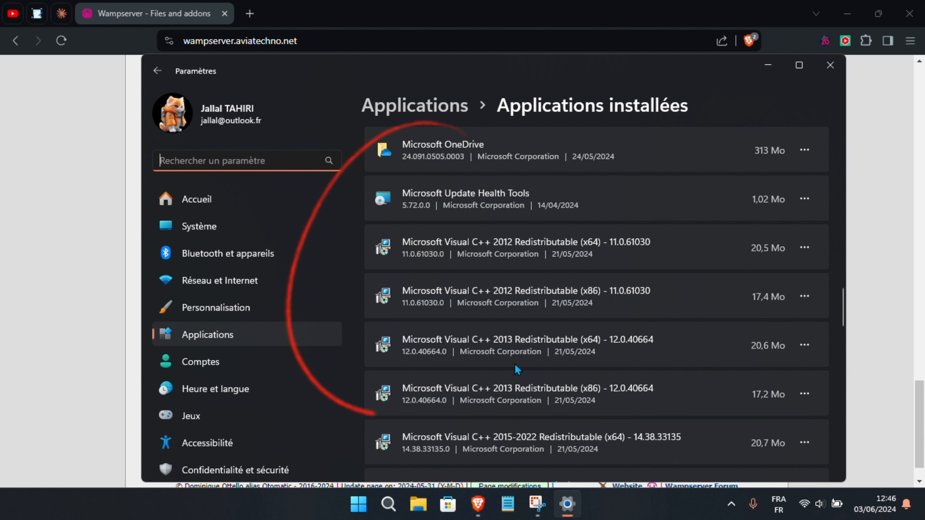
scroll(509, 376, "down", 3)
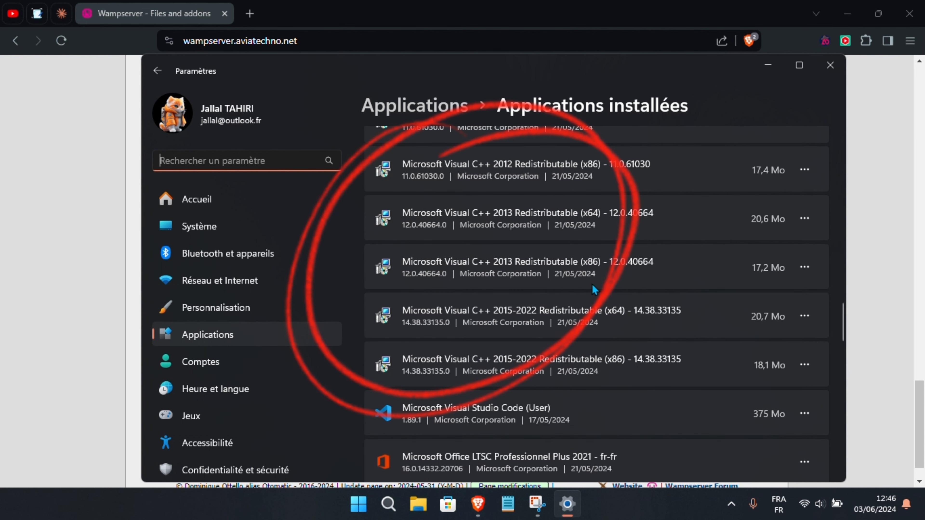
left_click(830, 66)
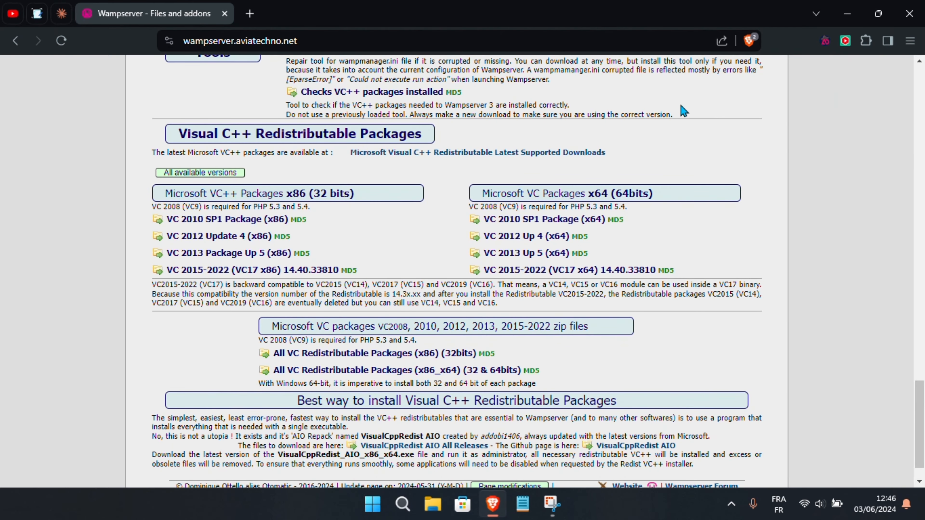
Download the Wampserver 3.3.0 32 bit x86 full installer into the Téléchargements folder as wampserver3.3.0_x86.
scroll(444, 235, "up", 20)
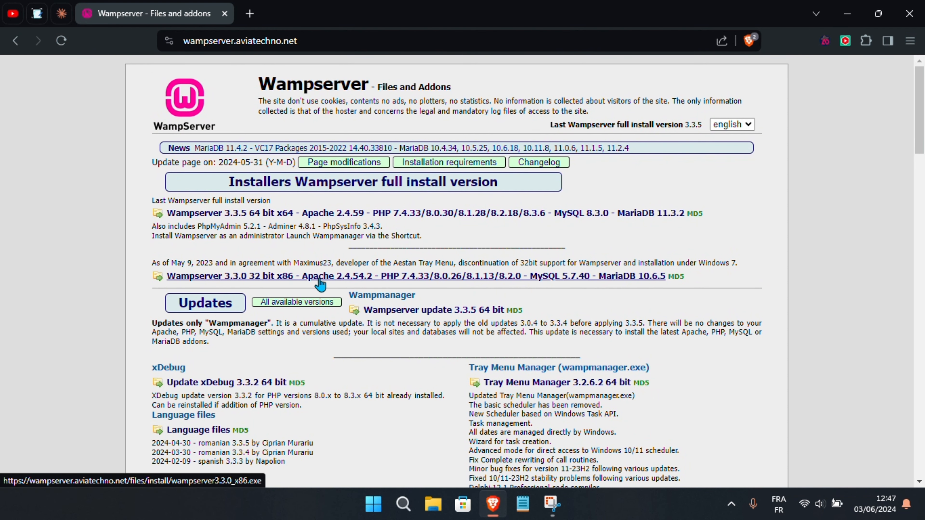
left_click(248, 282)
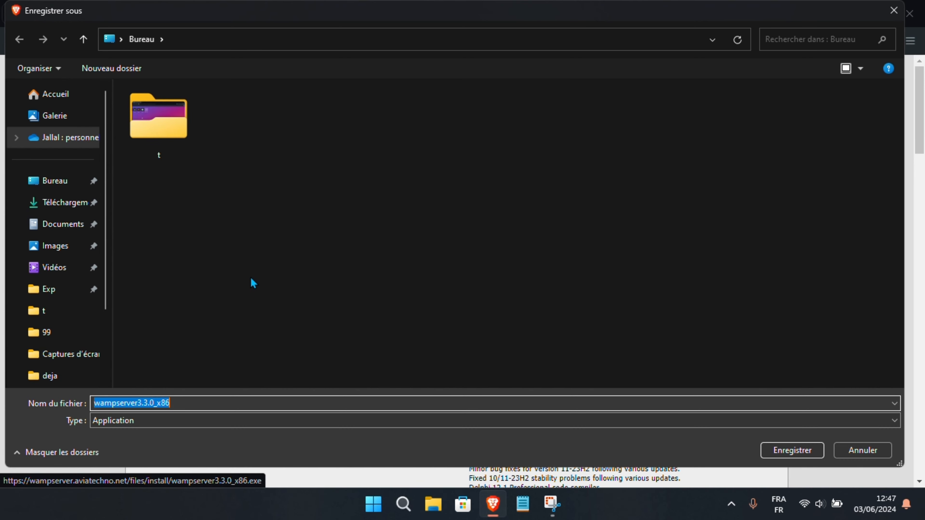
left_click(65, 203)
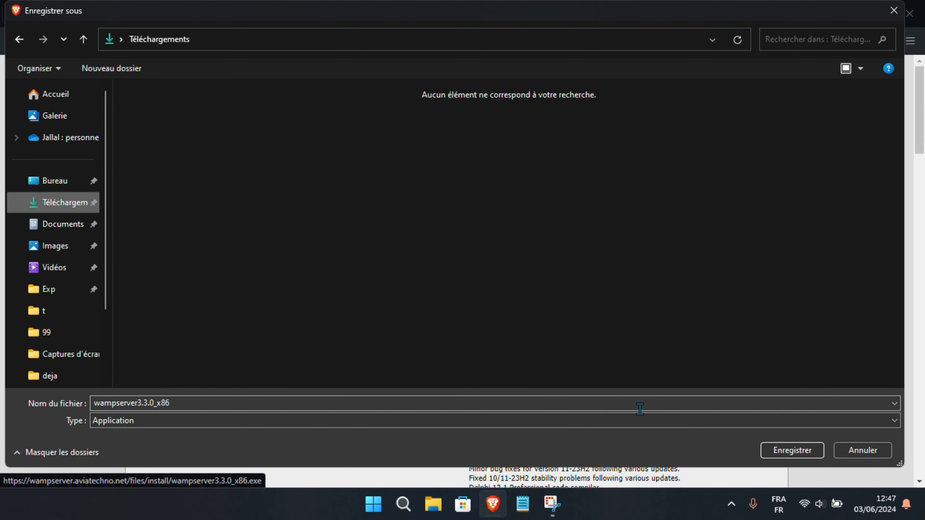
left_click(804, 454)
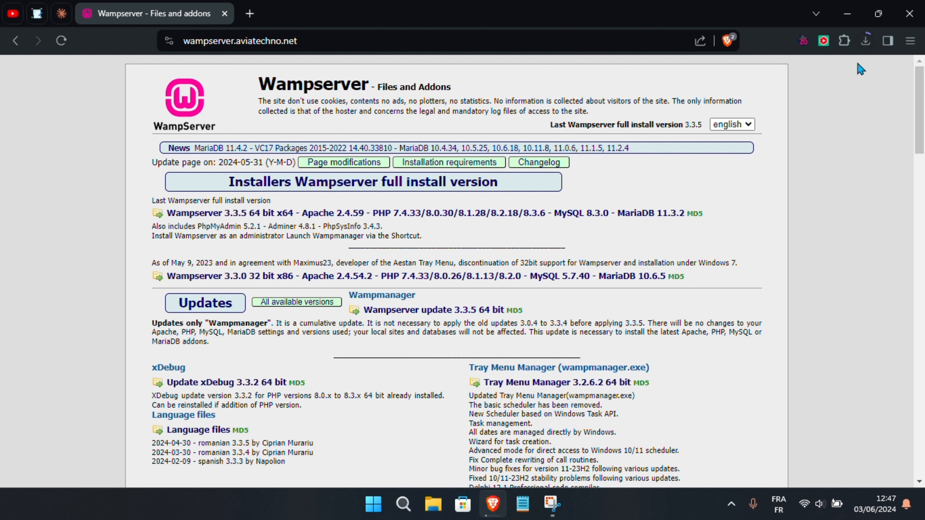
Launch the downloaded wampserver3.3.0_x86.exe and accept Français as the setup language.
left_click(867, 42)
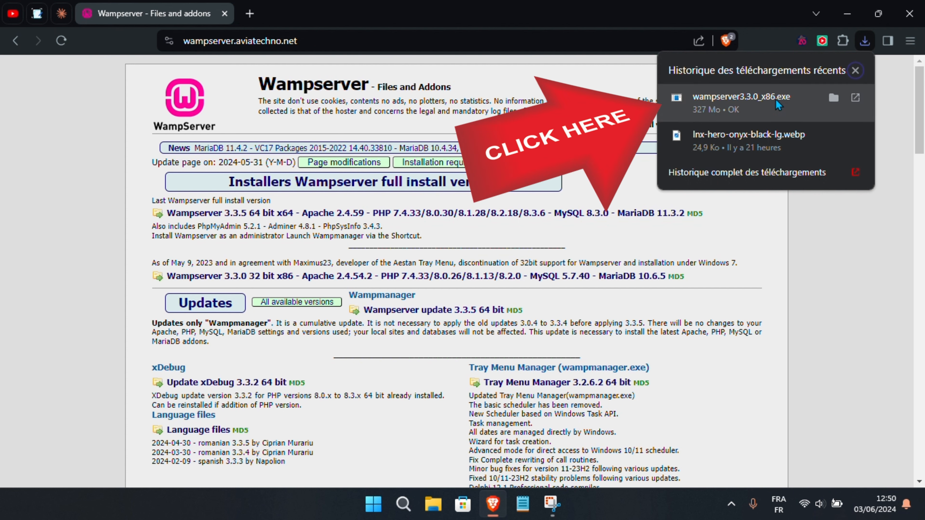
left_click(770, 103)
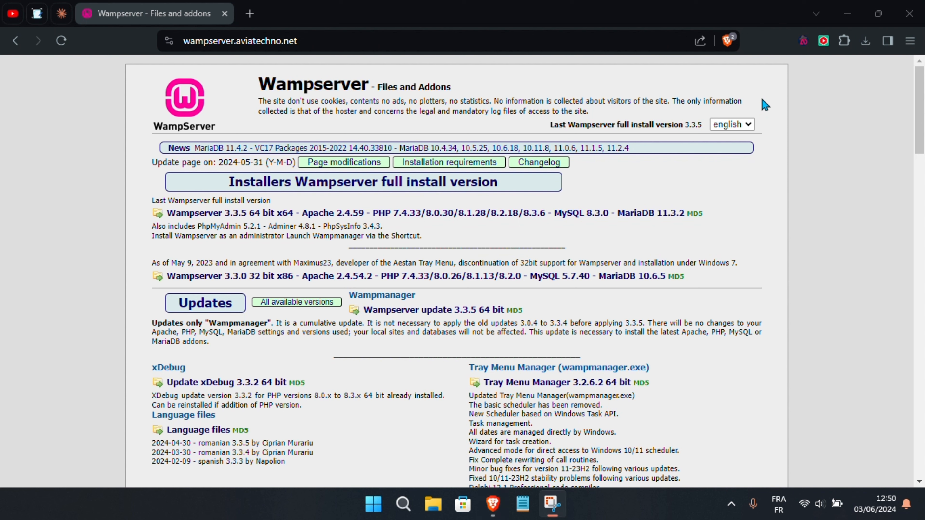
left_click(847, 13)
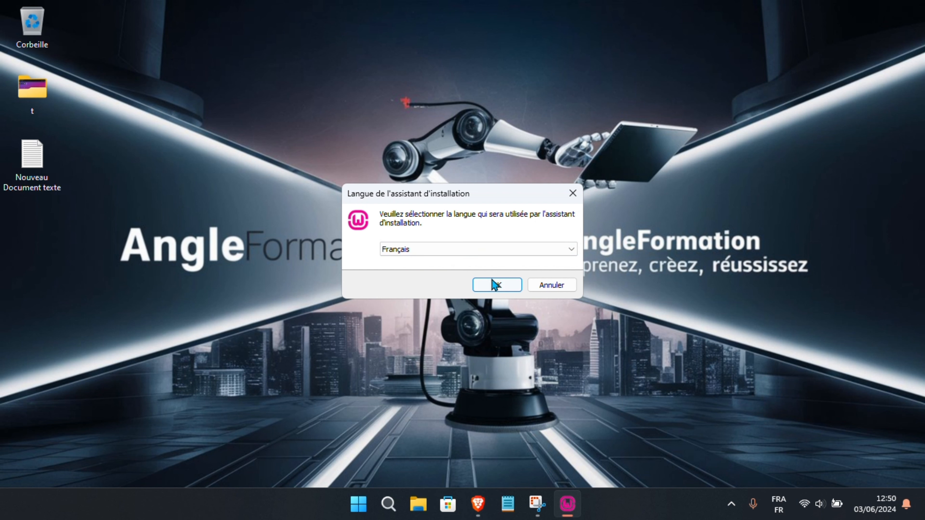
left_click(497, 285)
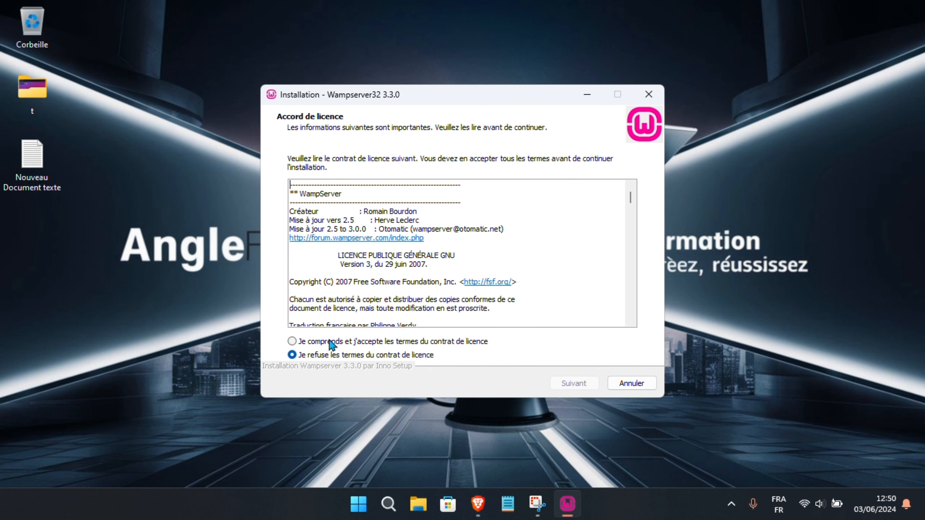
Accept the licence agreement and continue past the installation information page.
left_click(325, 341)
left_click(584, 387)
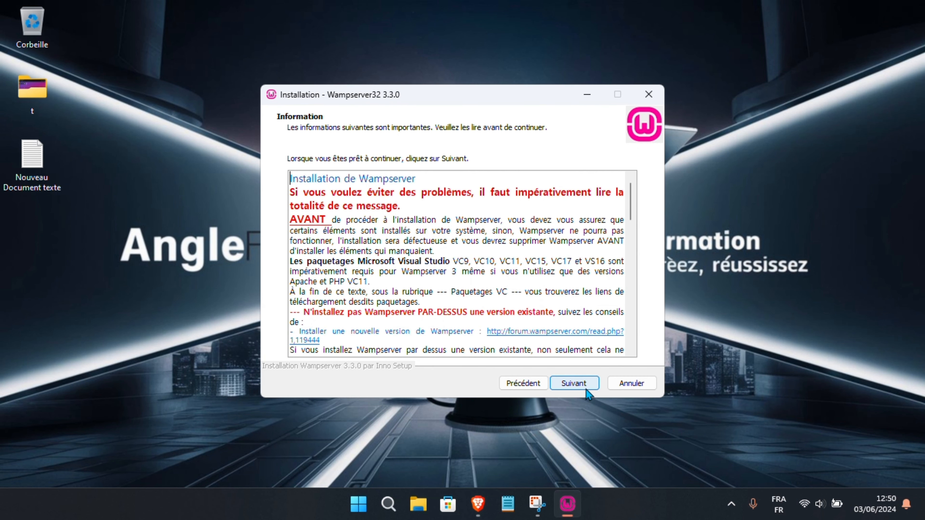
left_click(577, 381)
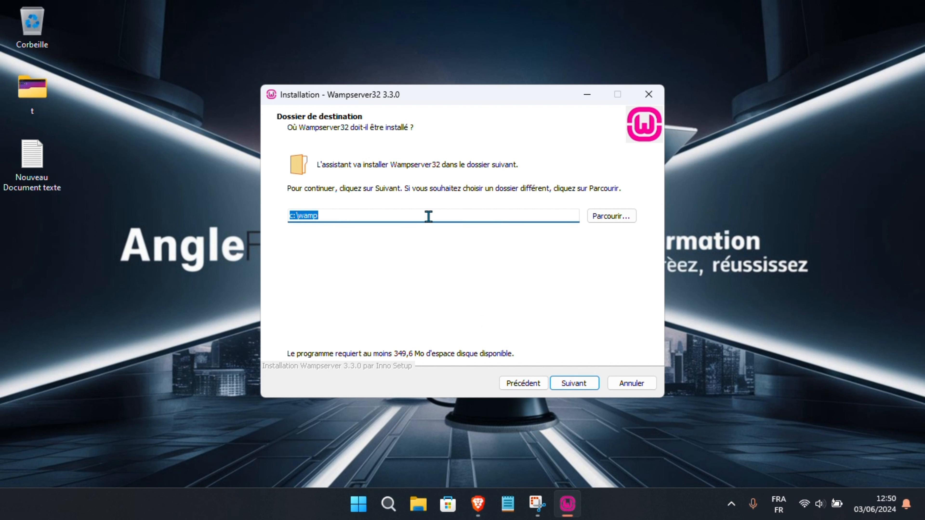
Set the Wampserver32 destination folder to d:\wamp and continue to the component selection.
left_click(294, 216)
key("BackSpace")
type("d")
left_click(581, 386)
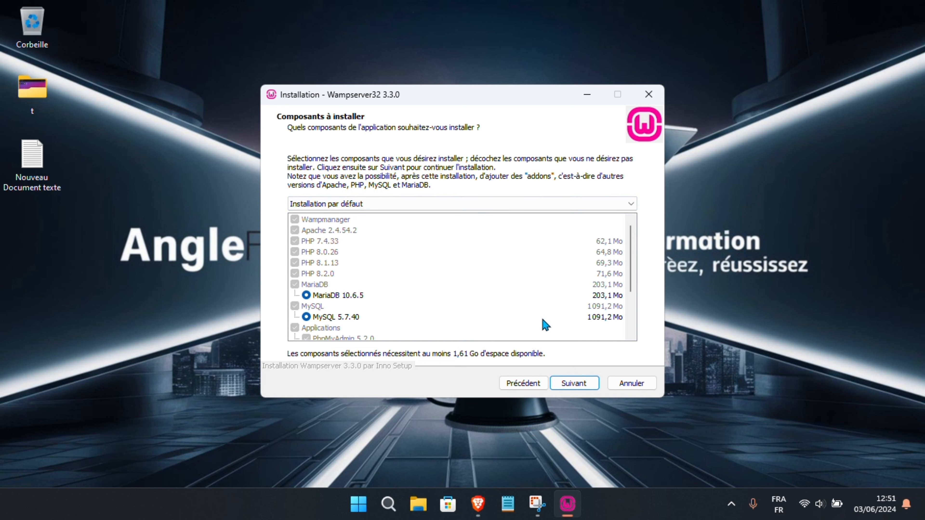
Keep the default components and the Wampserver32 Start menu folder, and start the installation.
left_click(579, 385)
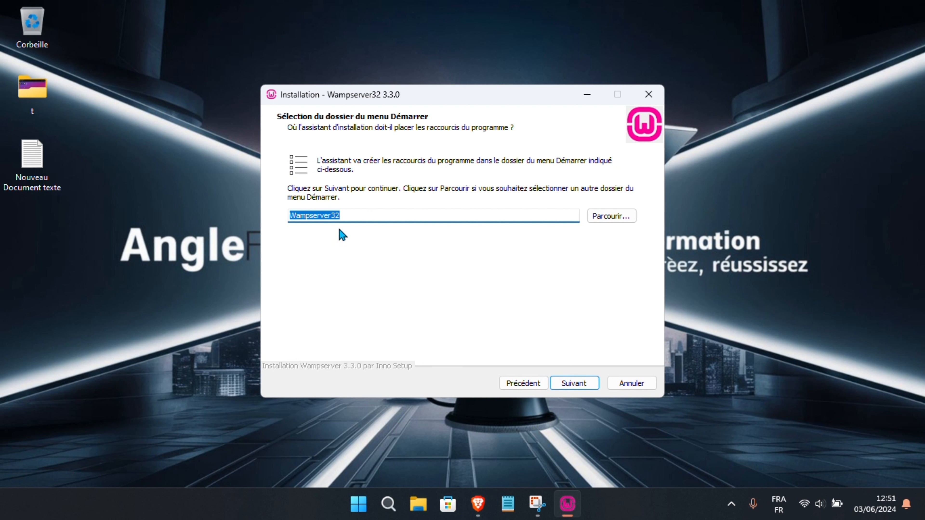
left_click(575, 385)
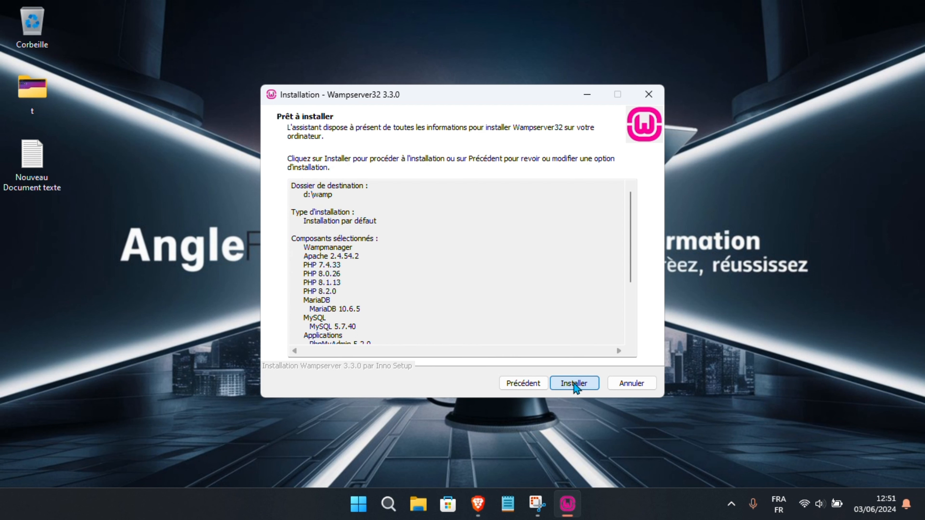
left_click(574, 383)
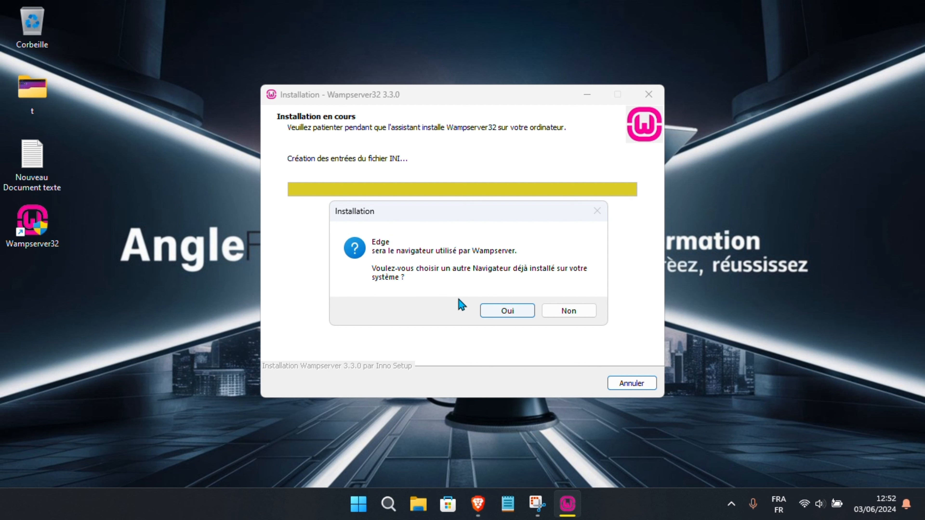
Choose msedge as Wampserver's browser and notepad as its text editor.
left_click(505, 313)
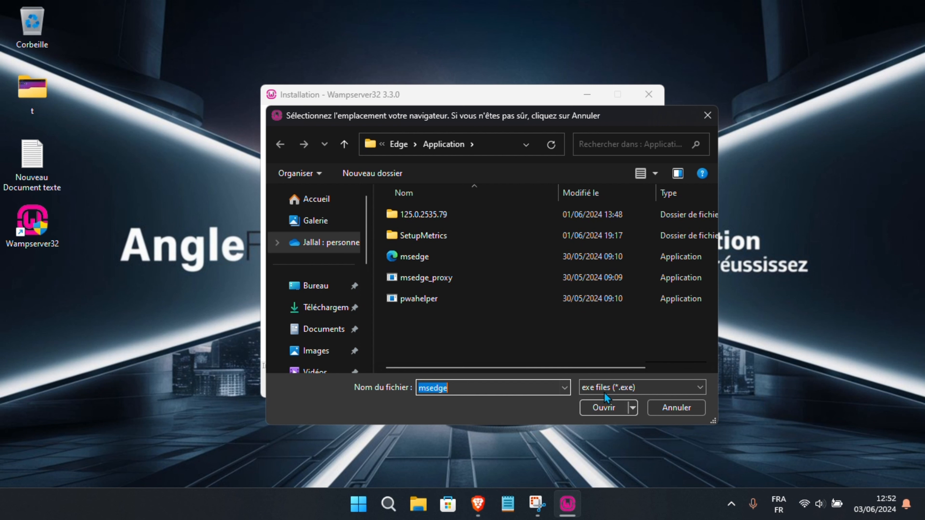
left_click(596, 409)
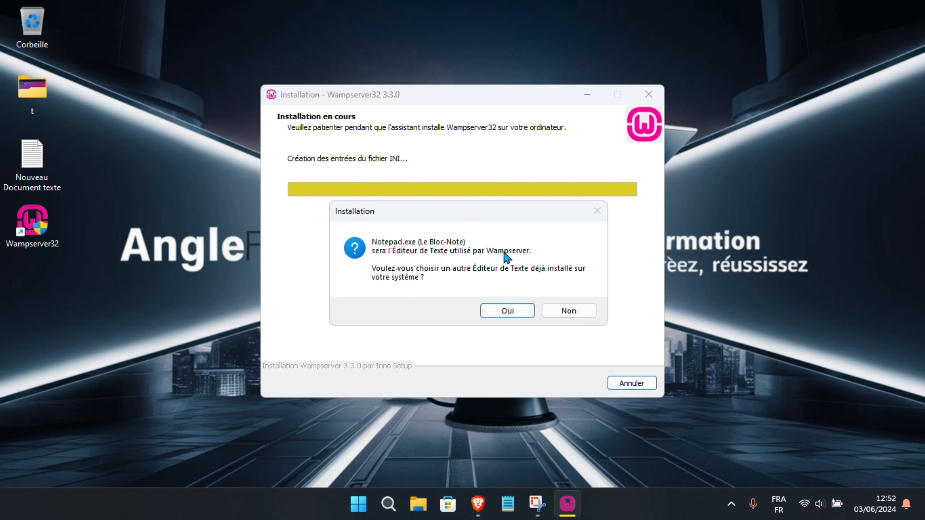
left_click(507, 313)
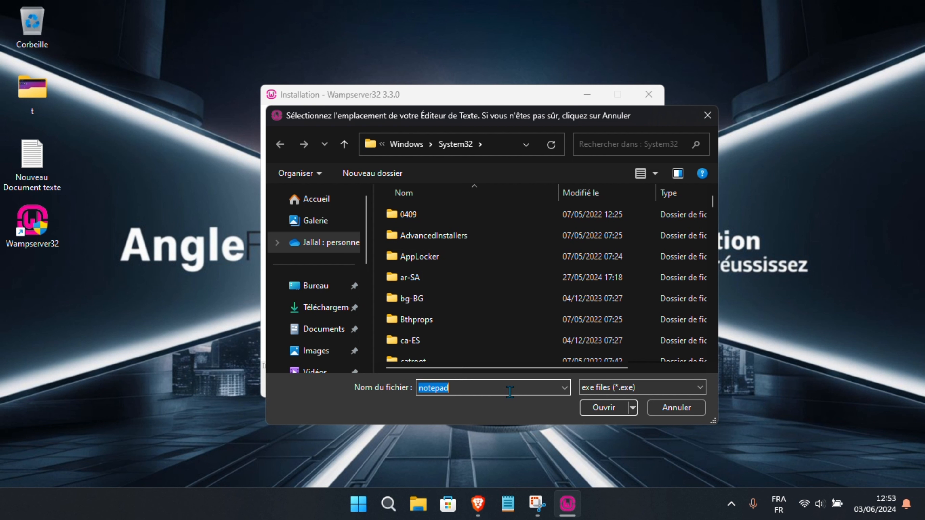
left_click(590, 408)
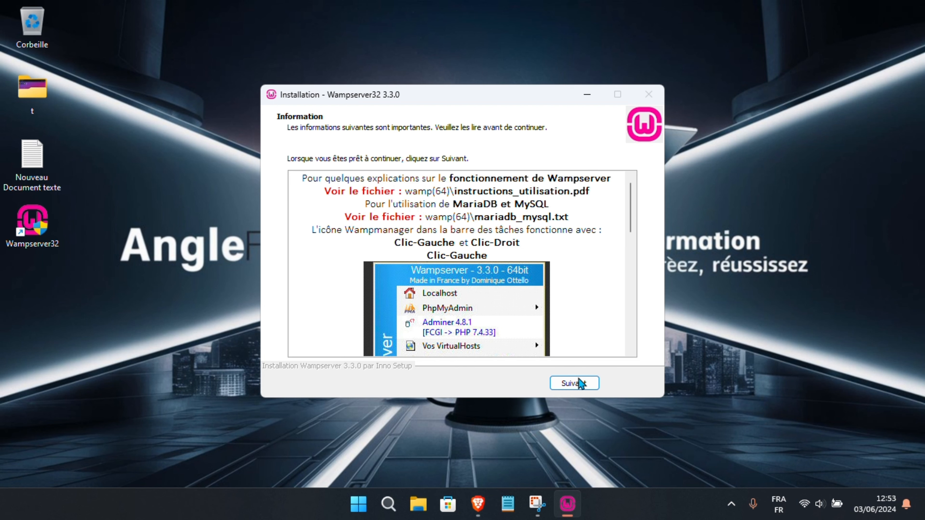
Continue past the closing information page and finish the Wampserver32 setup wizard.
left_click(574, 384)
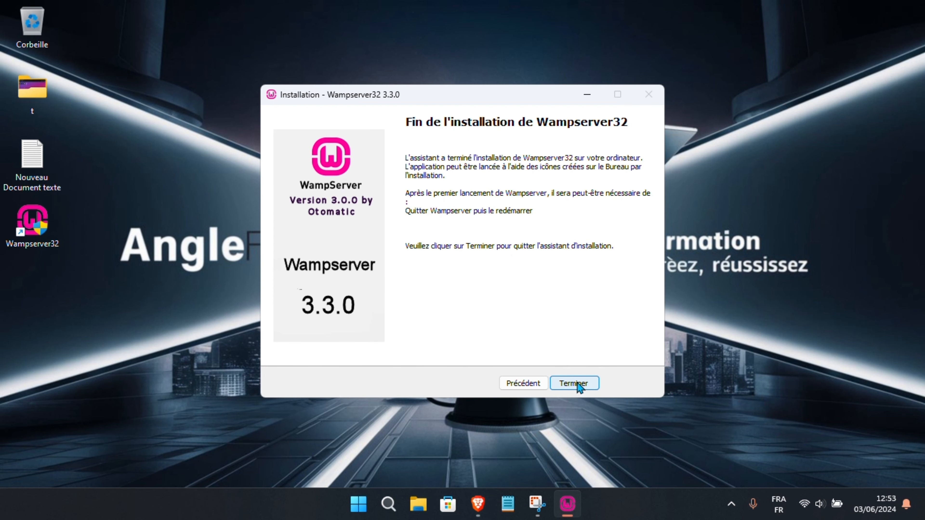
left_click(578, 382)
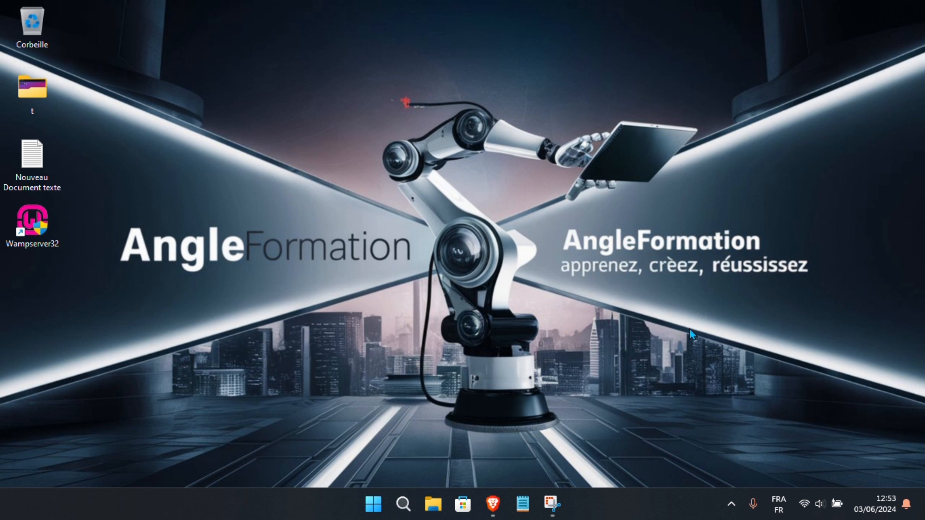
Set Brave as the Wampserver browser in the Wamp settings.
left_click(728, 507)
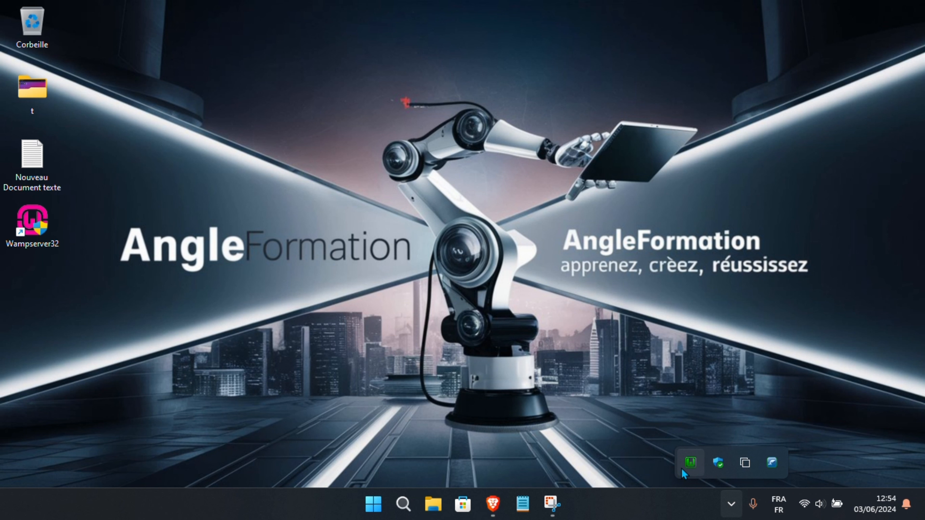
right_click(696, 461)
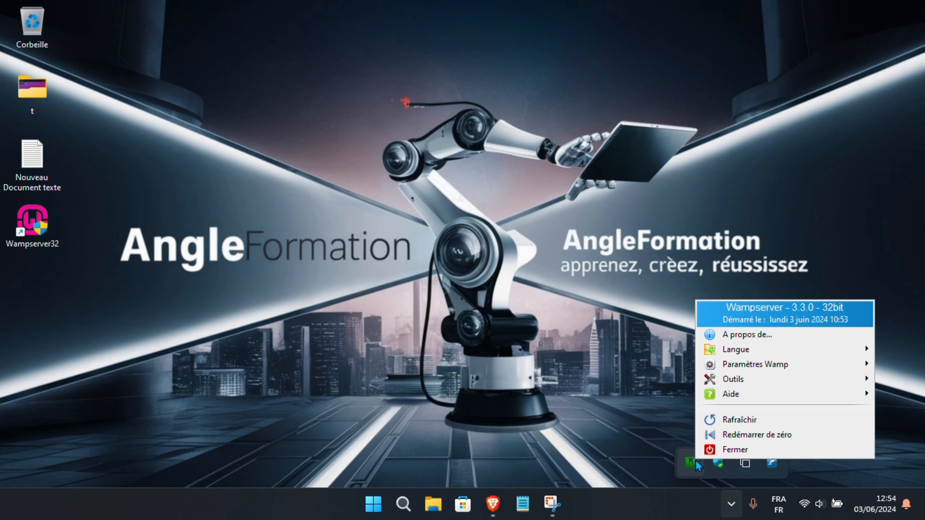
mouse_move(757, 350)
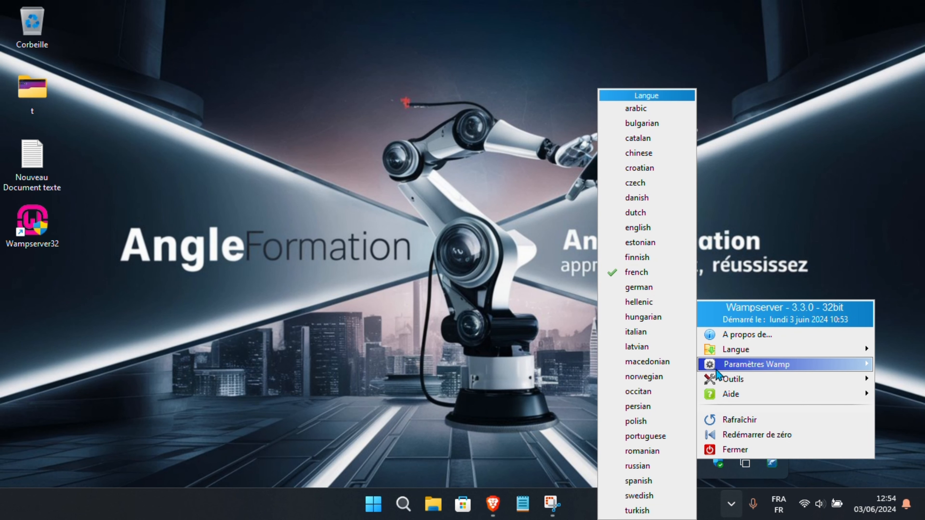
mouse_move(760, 372)
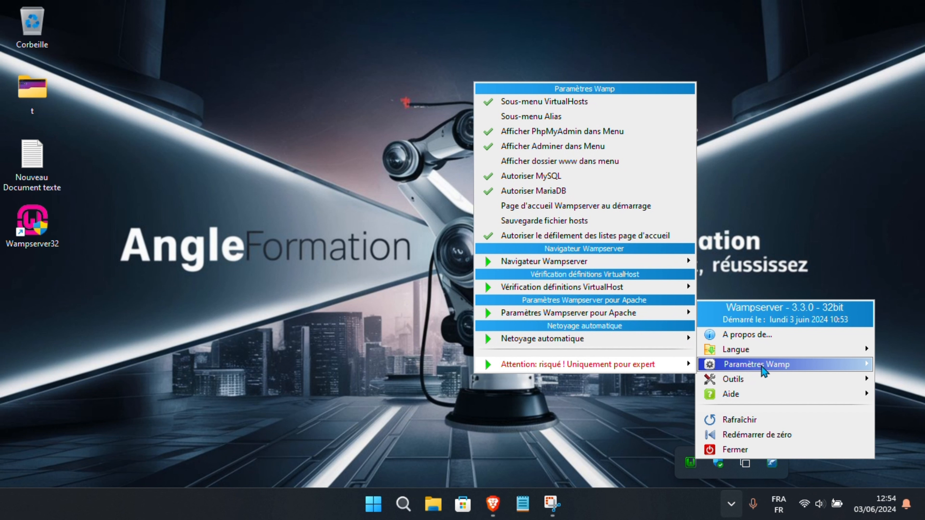
mouse_move(655, 268)
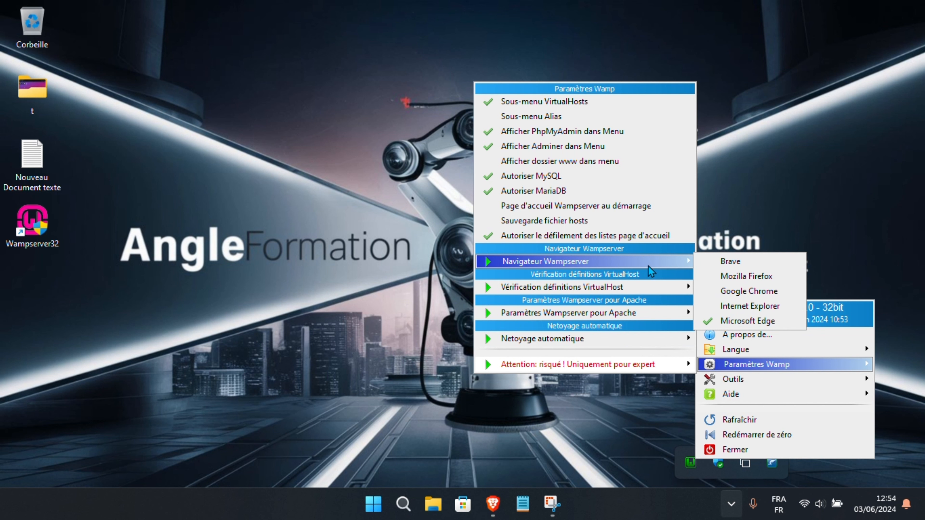
left_click(730, 262)
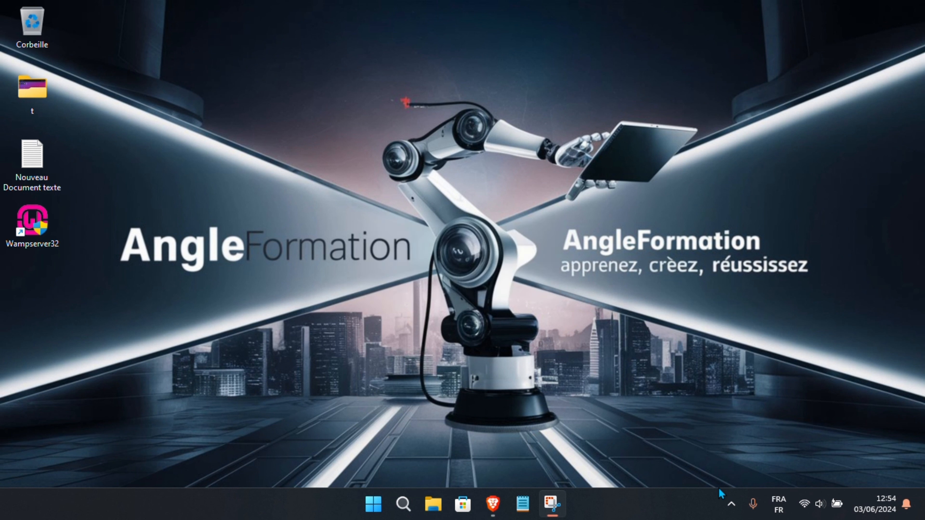
Check the Wampserver service status, and open localhost in a new tab of the Brave browser.
left_click(725, 504)
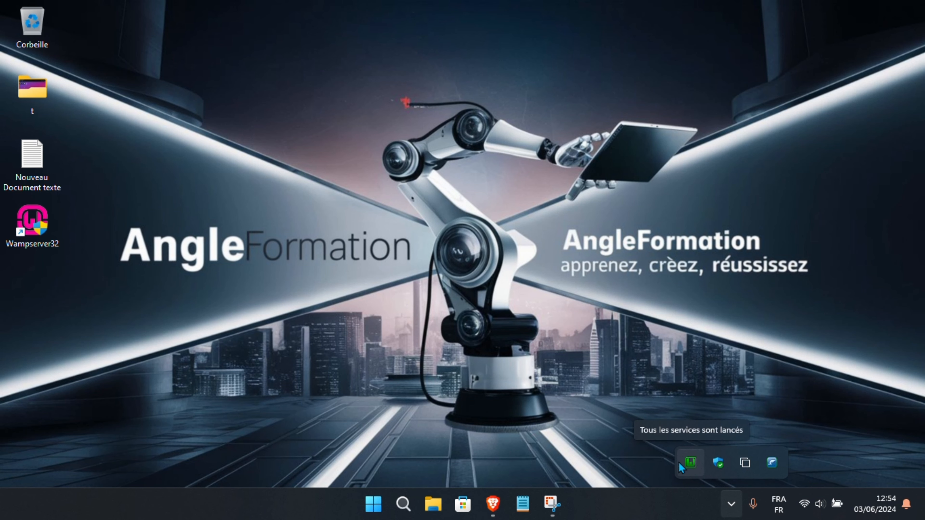
left_click(491, 507)
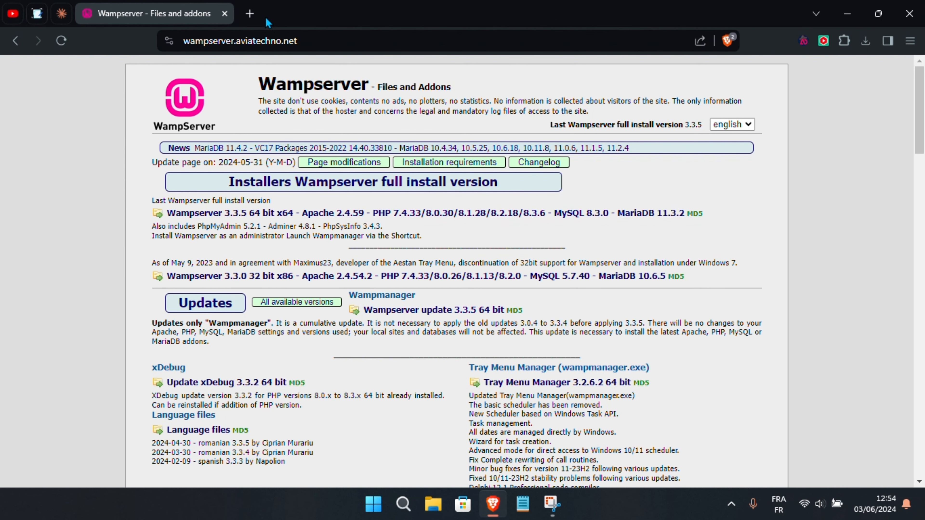
left_click(250, 14)
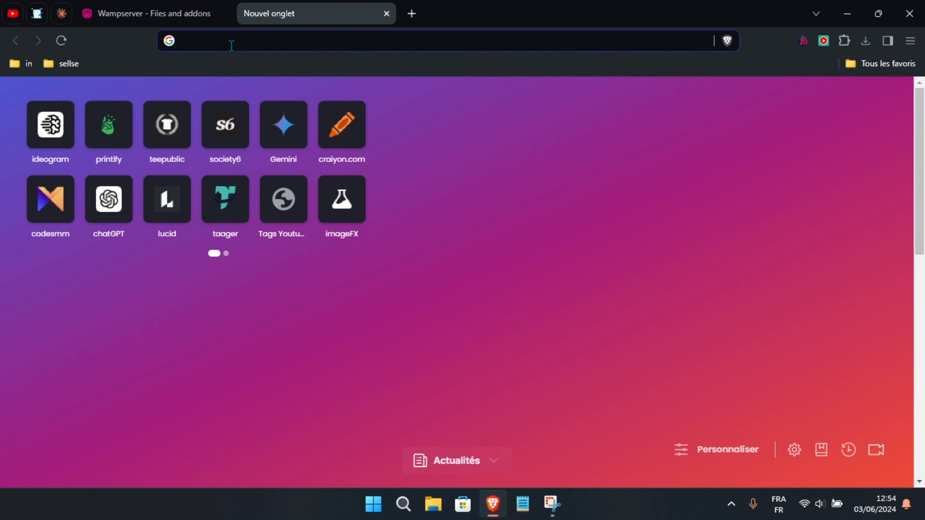
type("lo")
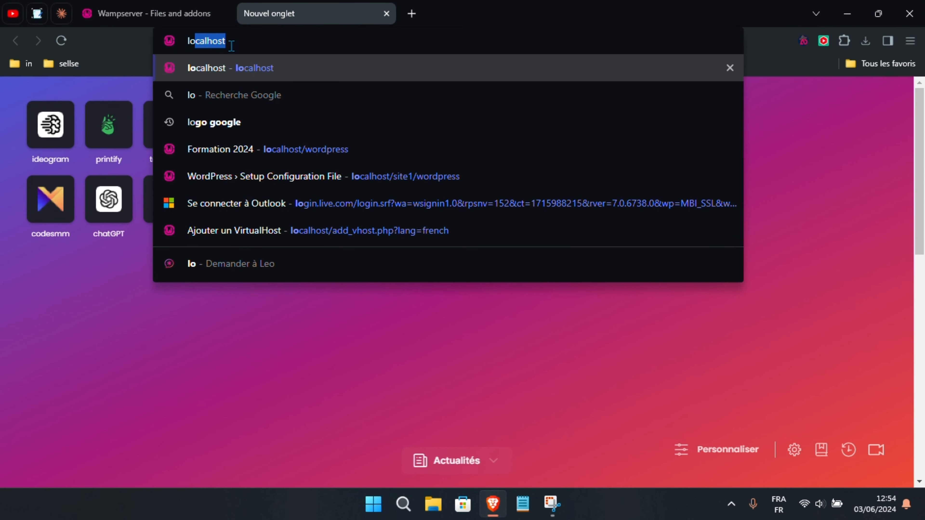
type("cal")
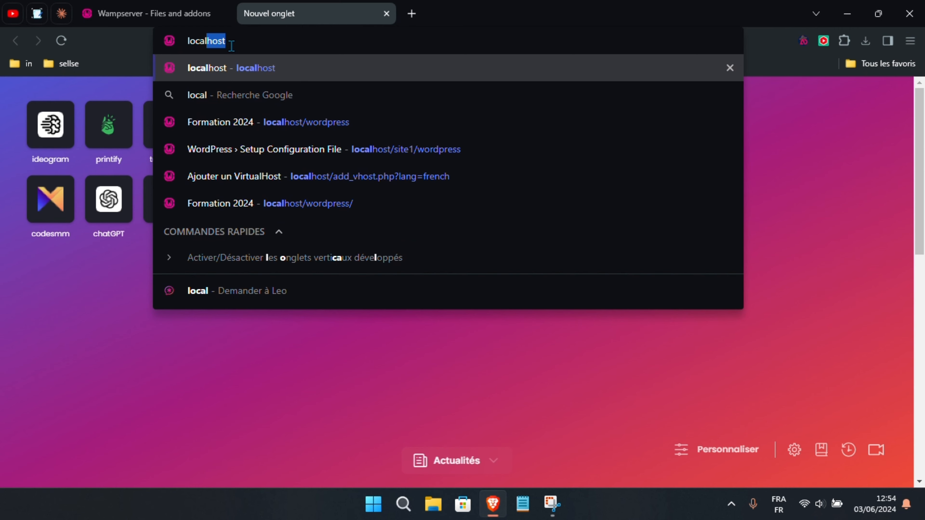
key("Return")
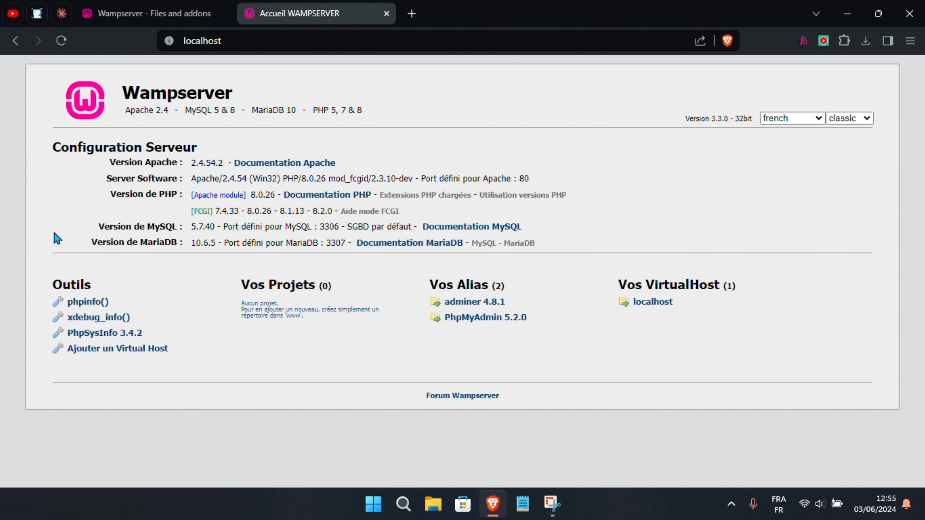
Load google.com in the tab showing the Wampserver files page and search for wordpress.
left_click(111, 17)
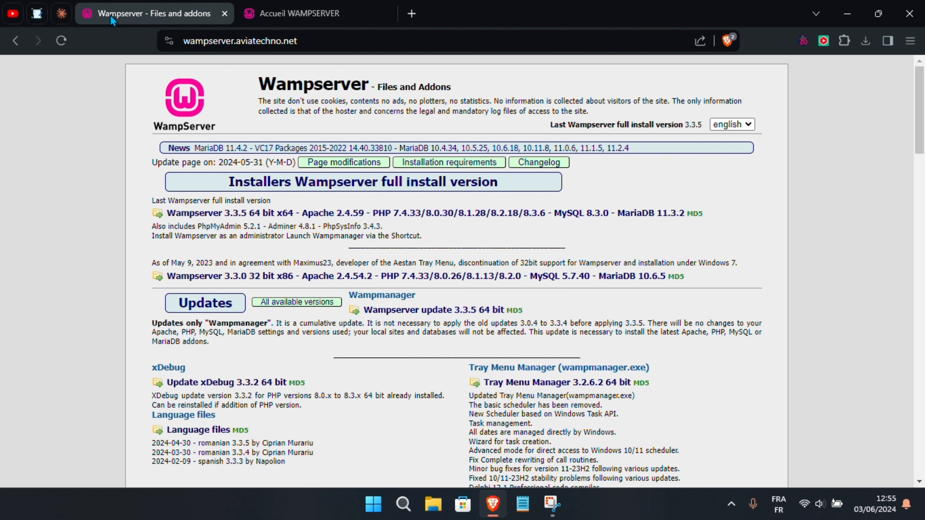
left_click(212, 45)
type("google.com")
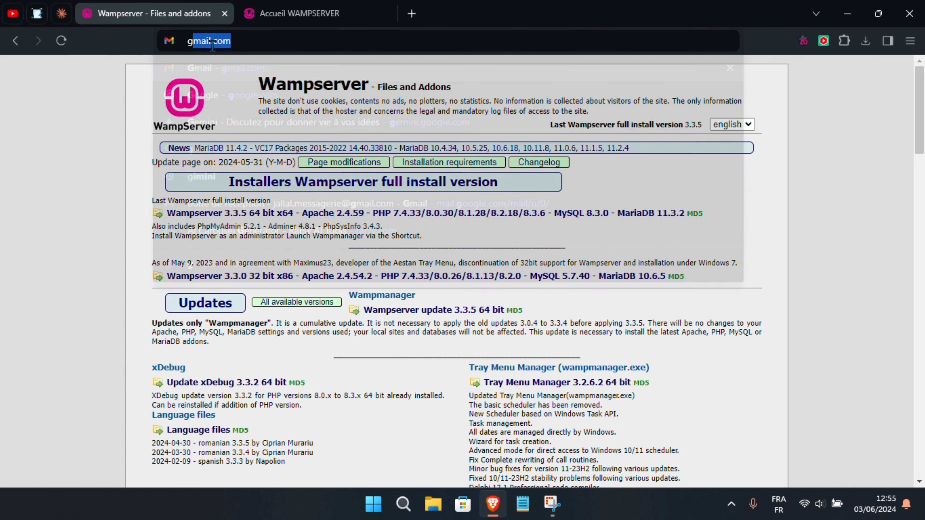
key("Return")
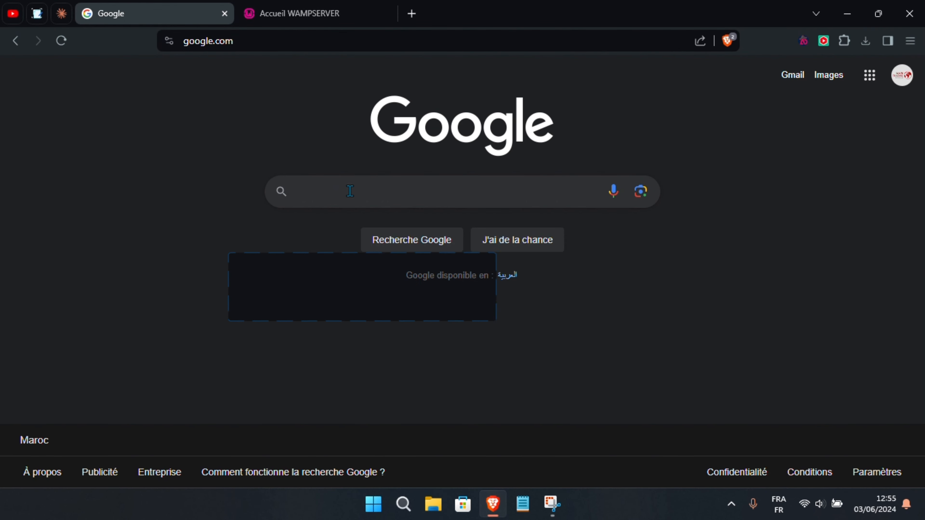
type("wordpress")
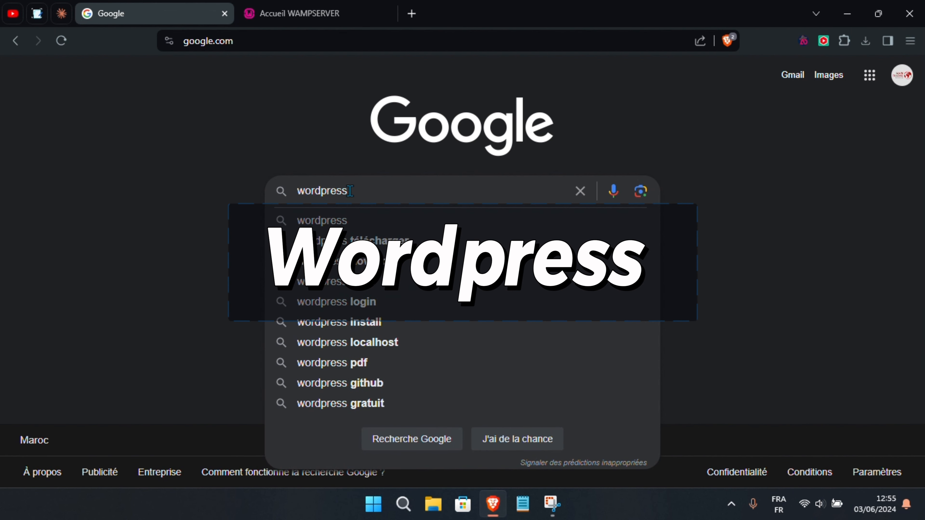
key("Return")
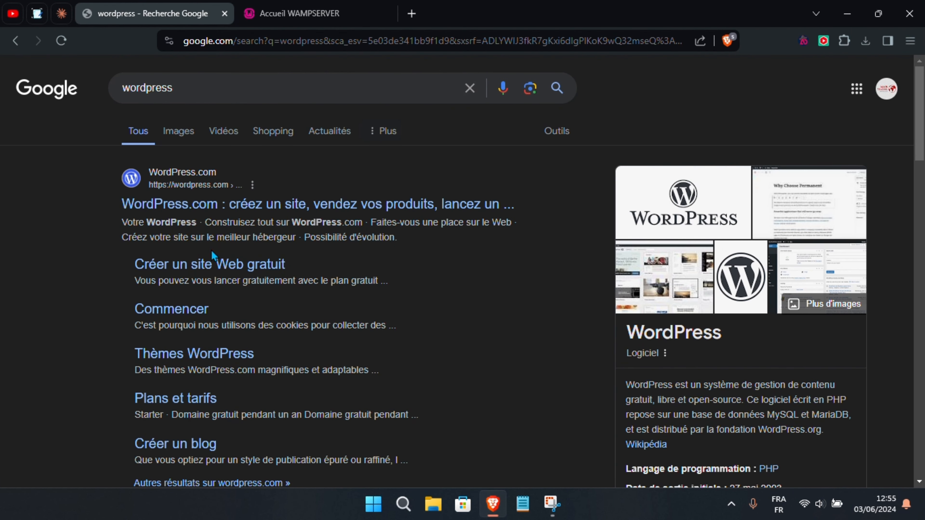
Open the fr.wordpress.org site from the search results and go to its Obtenir WordPress page.
scroll(180, 295, "down", 1)
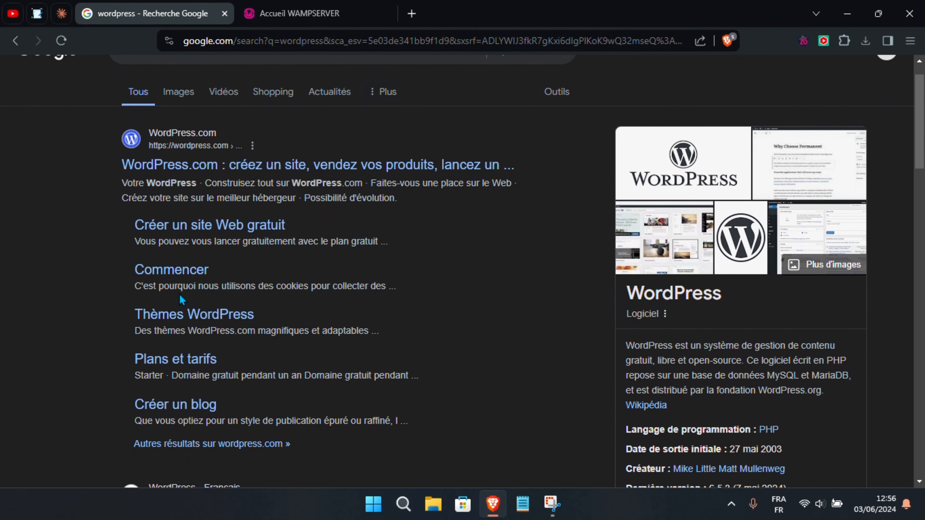
scroll(277, 252, "down", 5)
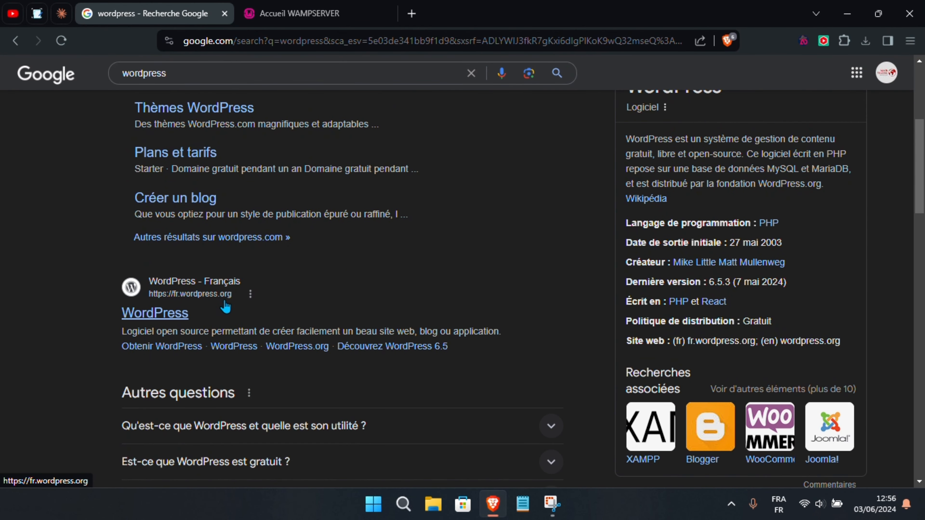
left_click(173, 311)
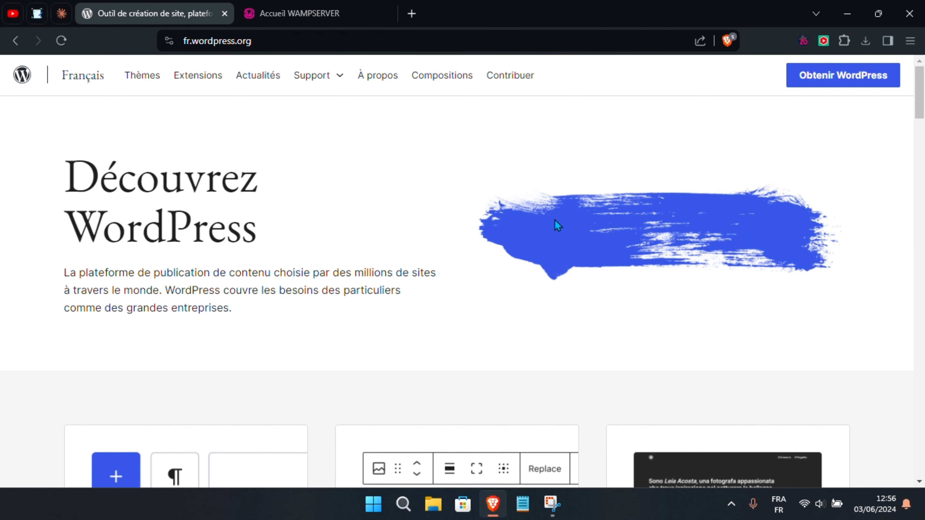
left_click(858, 86)
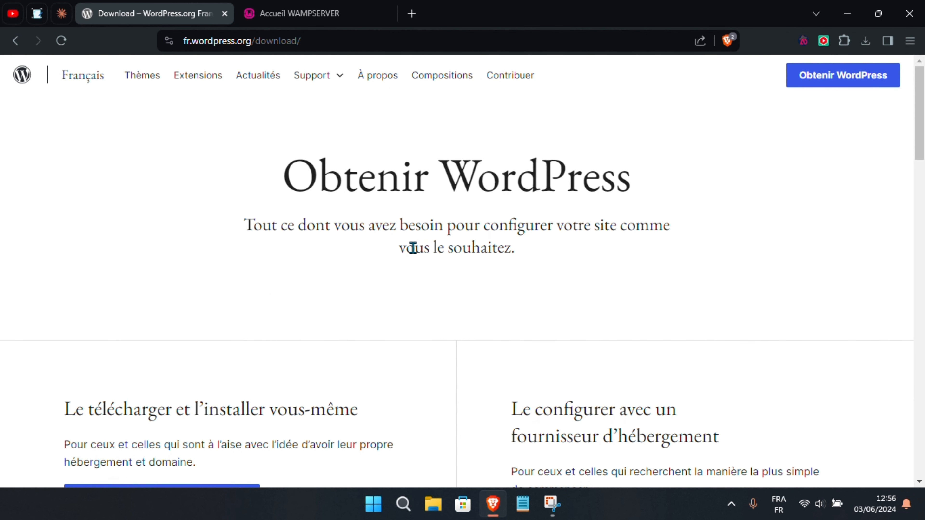
Download WordPress 6.5.3 as wordpress-6.5.3-fr_FR into the Téléchargements folder and close the download page.
scroll(411, 246, "down", 5)
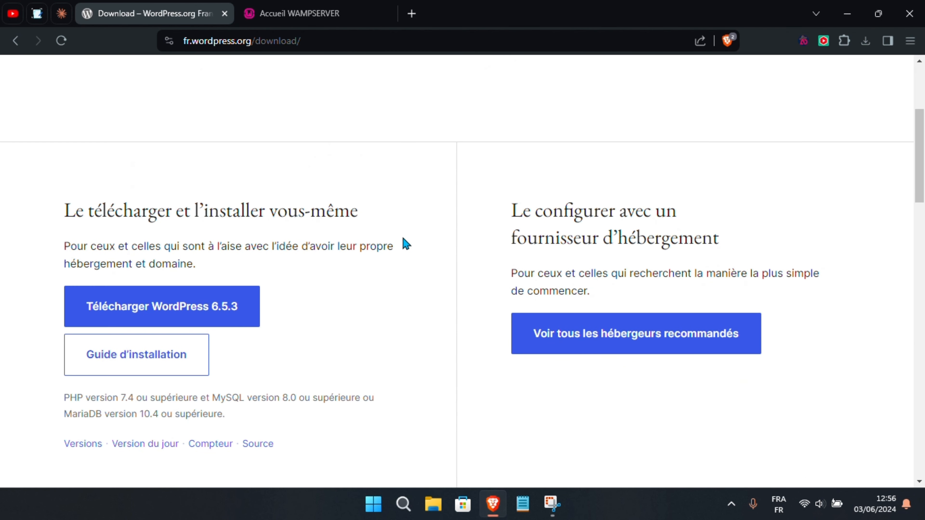
left_click(213, 309)
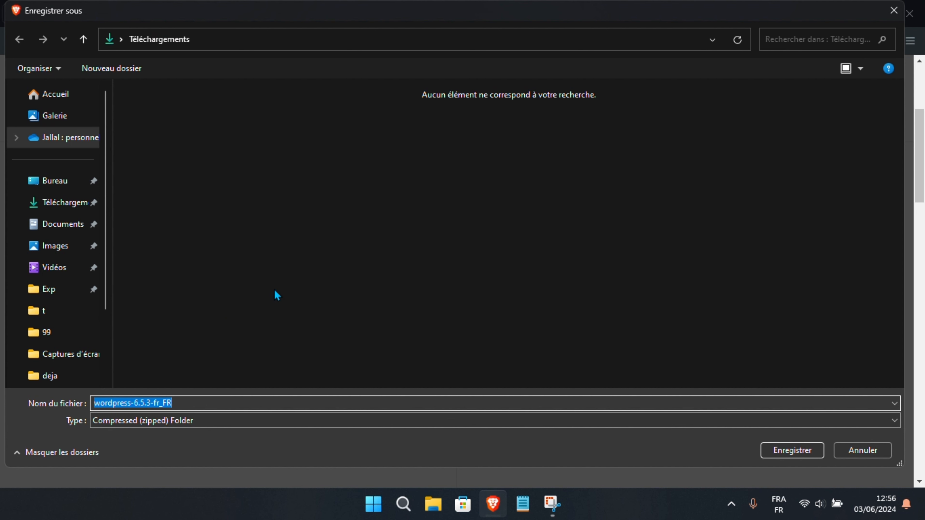
left_click(794, 449)
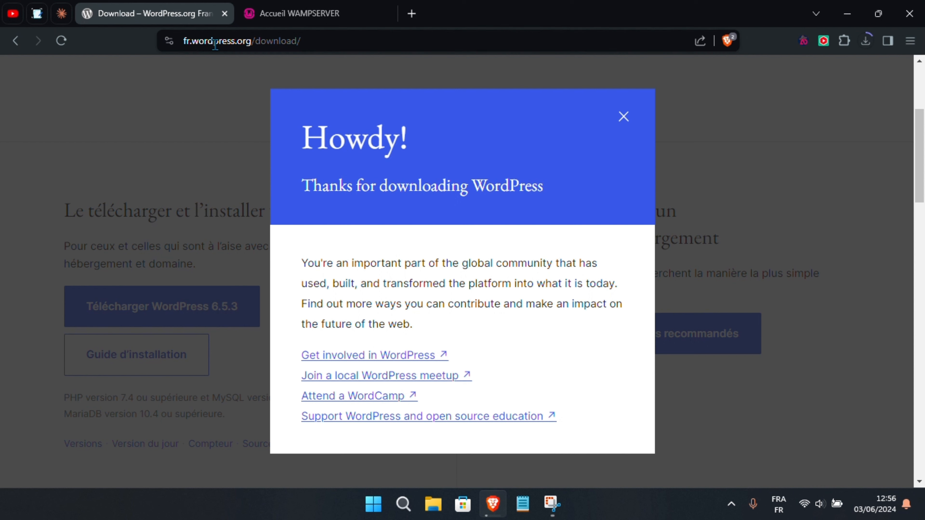
left_click(225, 14)
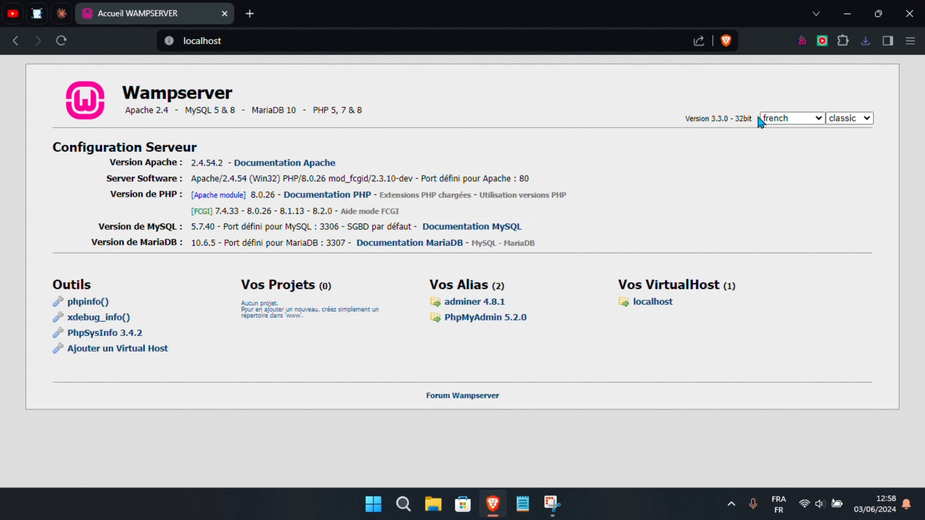
Show the downloaded wordpress-6.5.3-fr_FR.zip in its folder and move it to the desktop, clearing the open windows away.
left_click(866, 42)
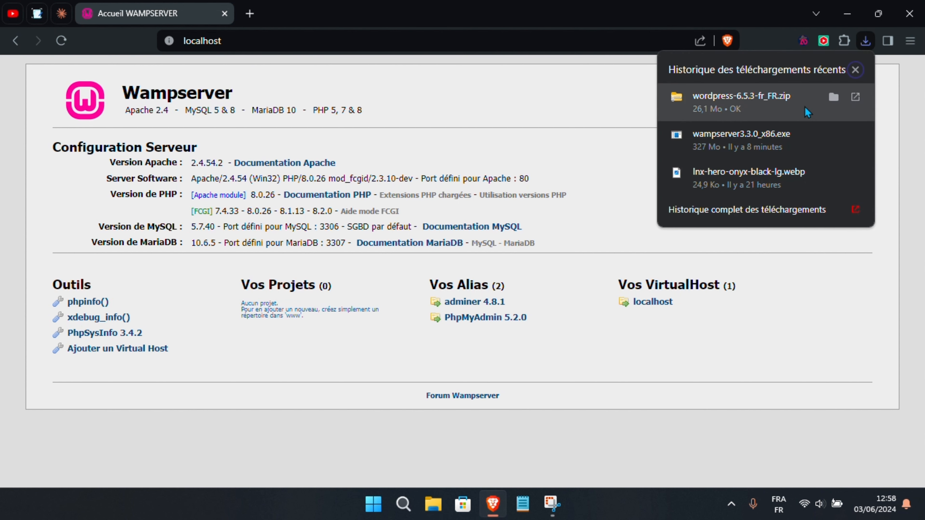
left_click(834, 97)
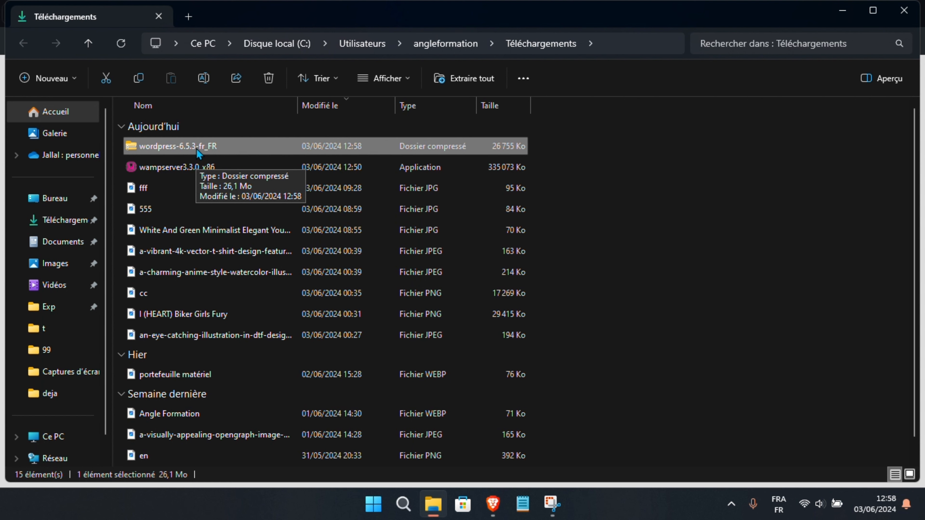
left_click_drag(199, 153, 63, 201)
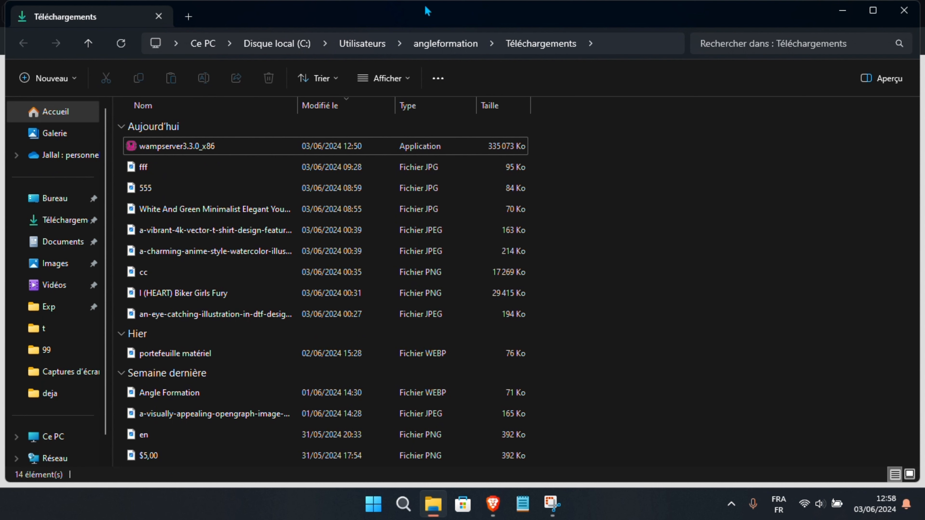
left_click(906, 11)
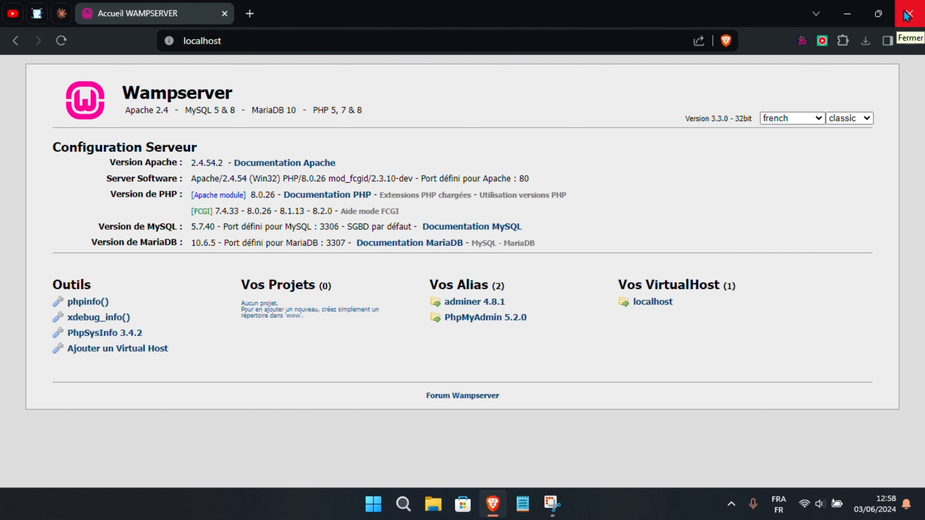
left_click(848, 15)
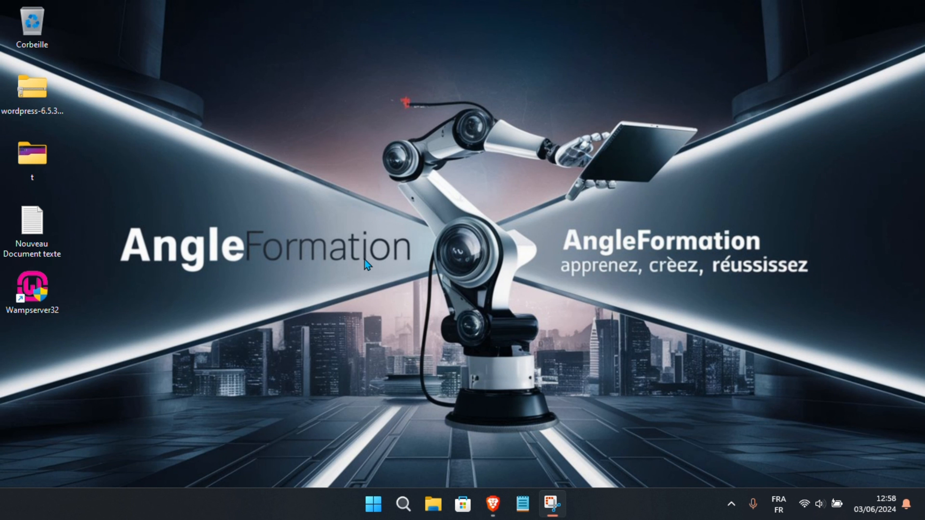
Extract the WordPress zip into the wordpress-6.5.3-fr_FR folder on the desktop and close the extracted folder's window.
right_click(33, 96)
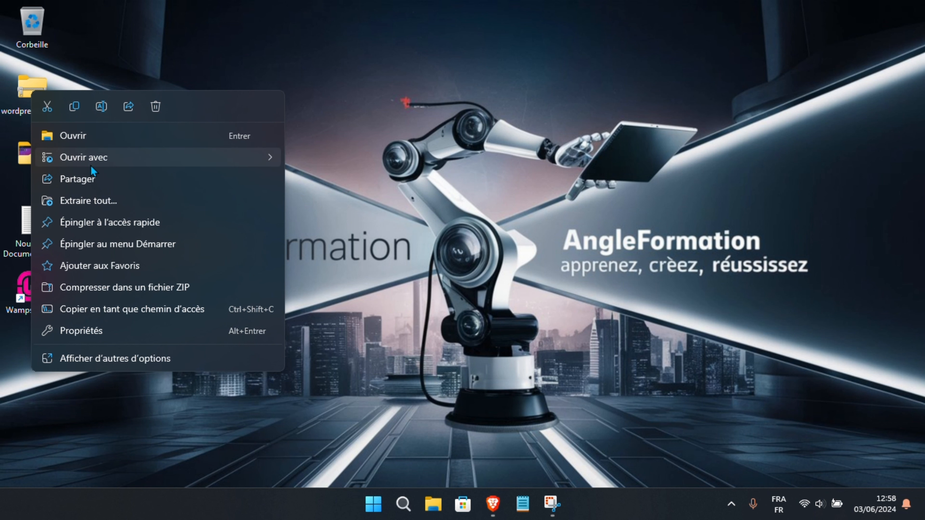
left_click(118, 199)
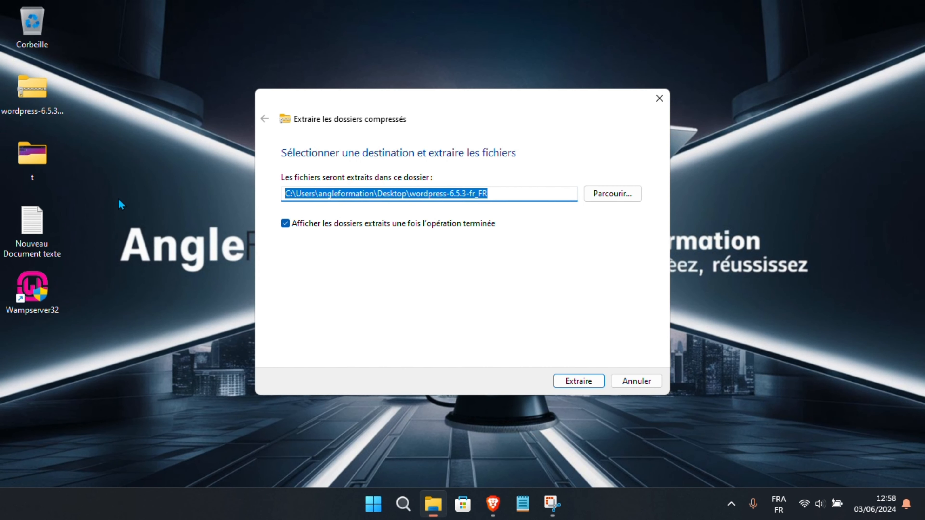
left_click(579, 383)
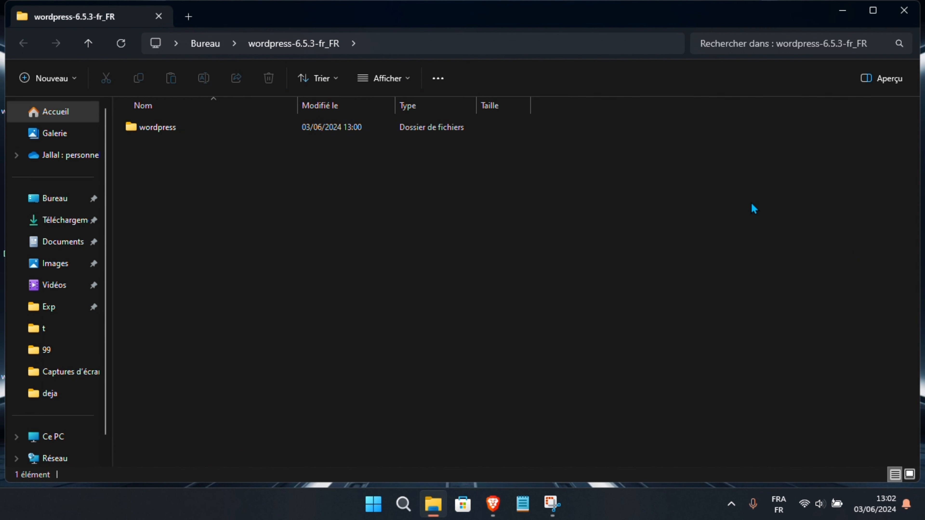
left_click(904, 10)
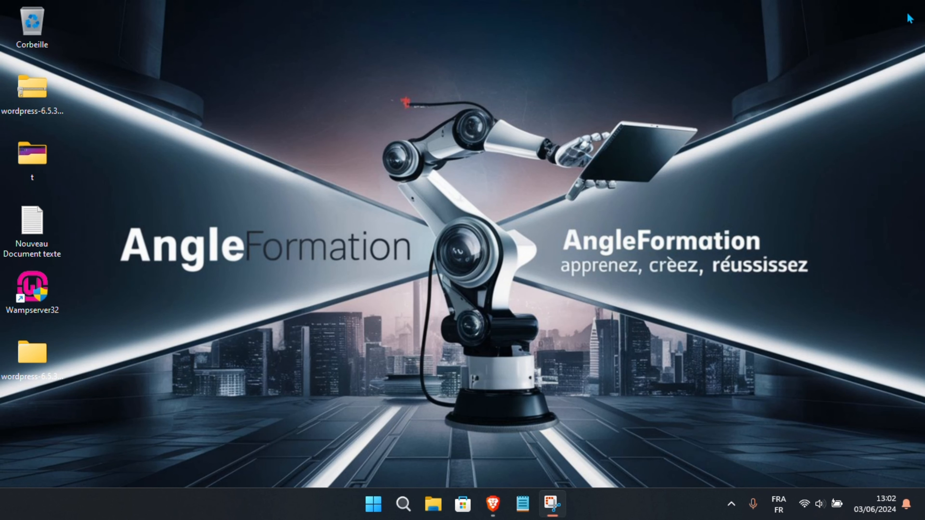
Open the wordpress folder inside the extracted wordpress-6.5.3-fr_FR folder and snap its window to a quarter of the screen.
mouse_move(32, 352)
left_mouse_down()
mouse_move(153, 95)
mouse_move(234, 85)
left_mouse_up()
double_click(233, 86)
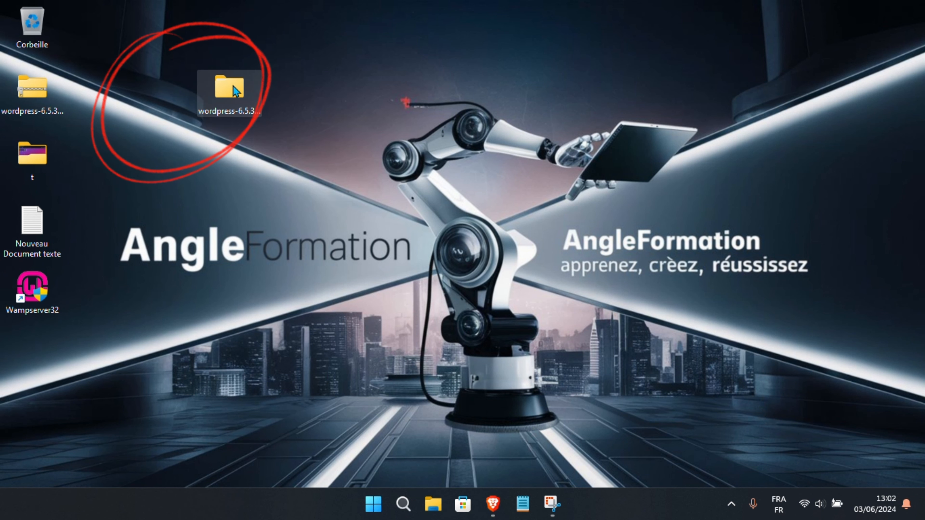
double_click(170, 128)
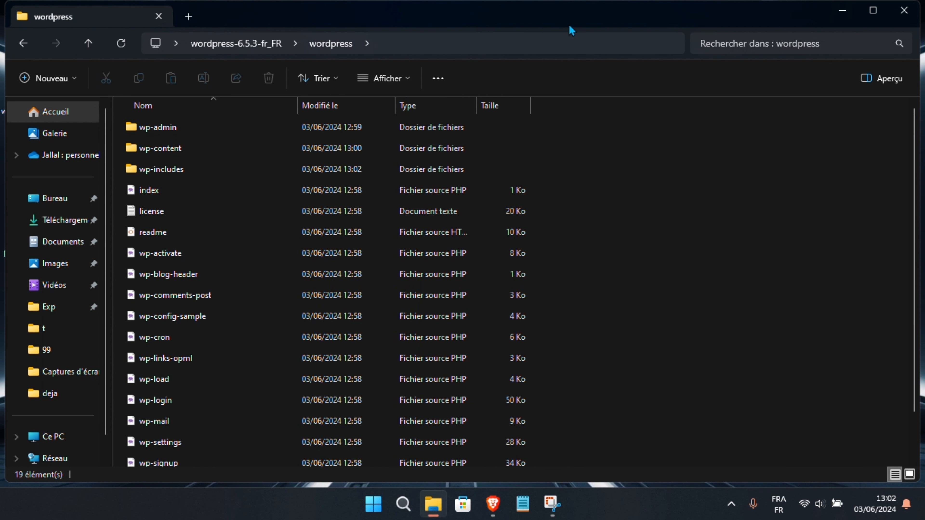
left_click_drag(586, 24, 630, 36)
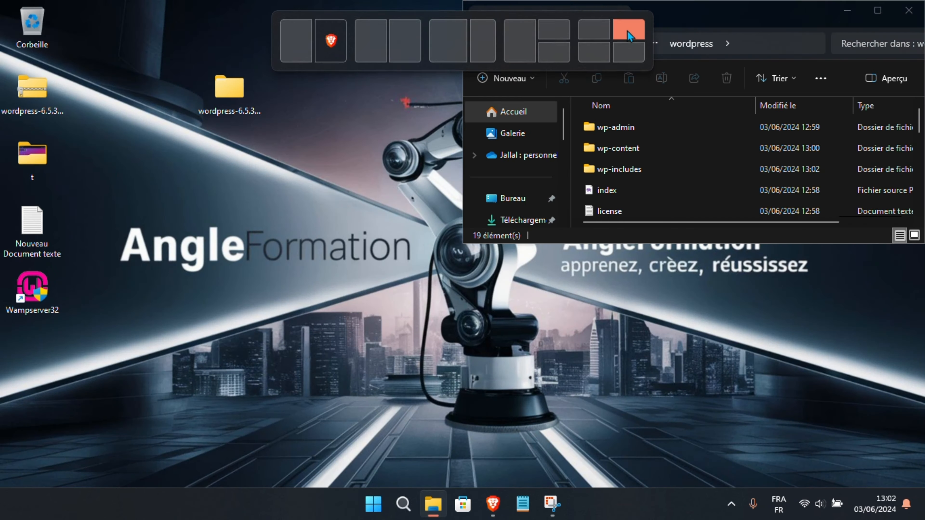
right_click(434, 504)
left_click(395, 423)
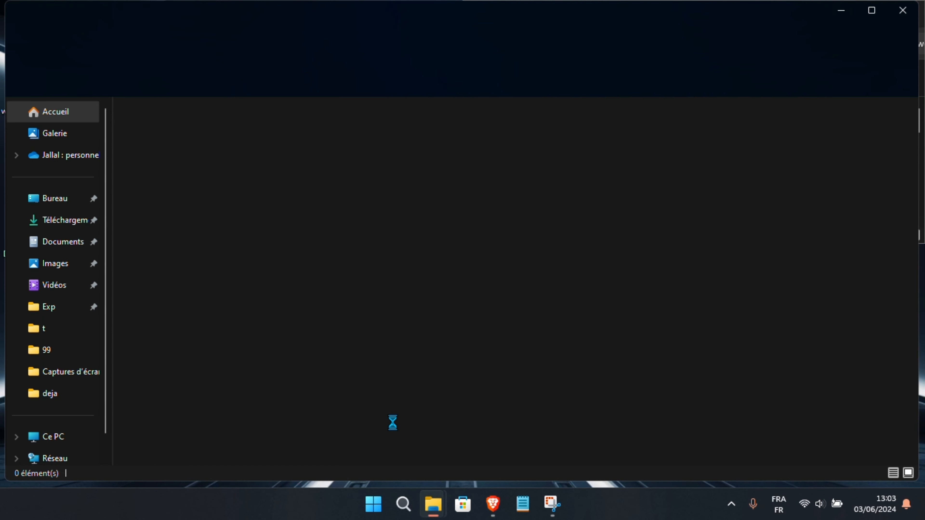
left_click(51, 437)
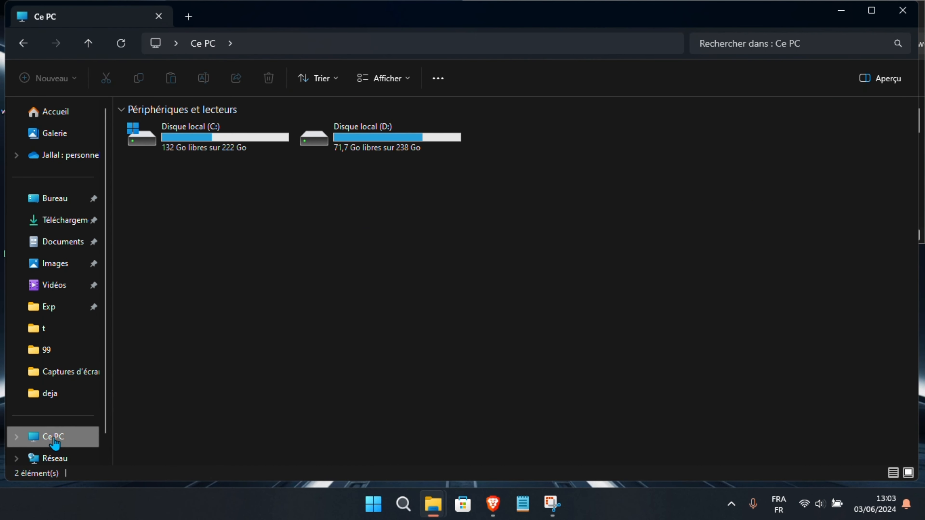
double_click(364, 140)
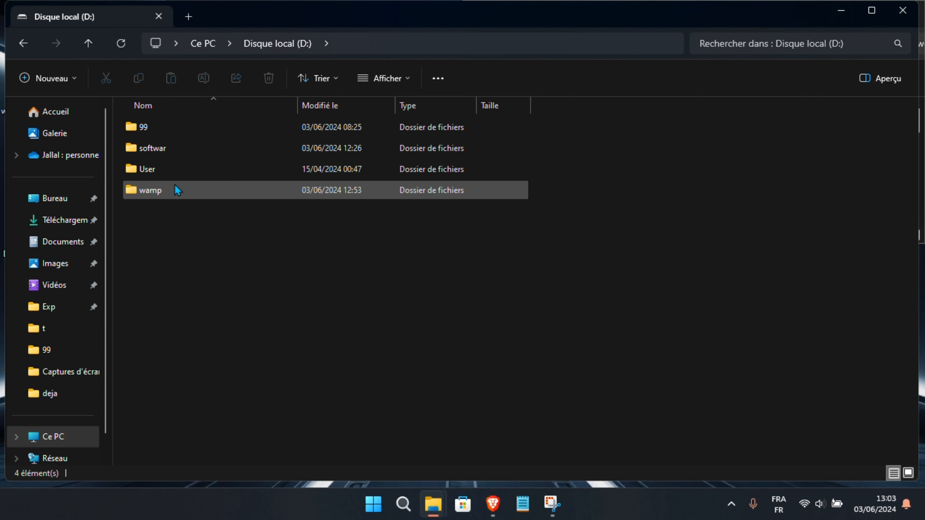
double_click(150, 194)
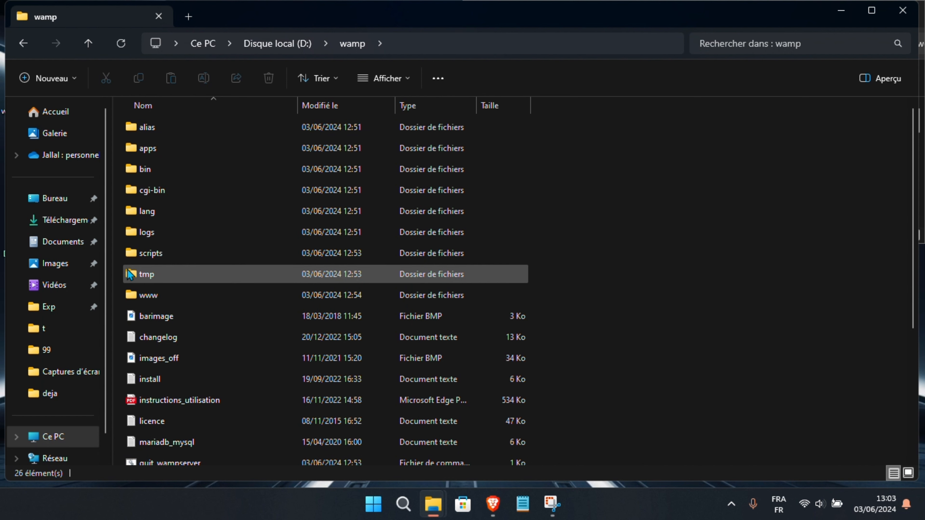
left_click(159, 297)
double_click(159, 297)
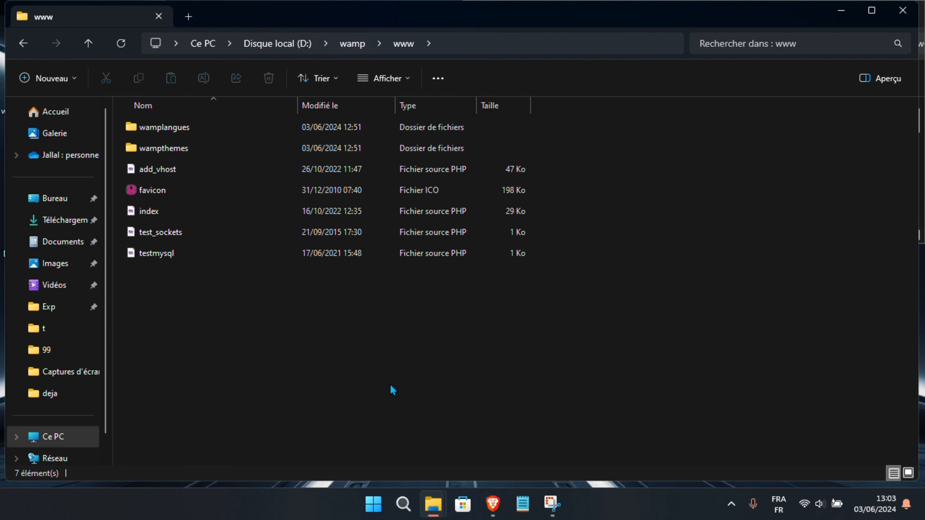
Copy the wordpress folder from wordpress-6.5.3-fr_FR into D:\wamp\www and close both folder windows.
left_click(438, 502)
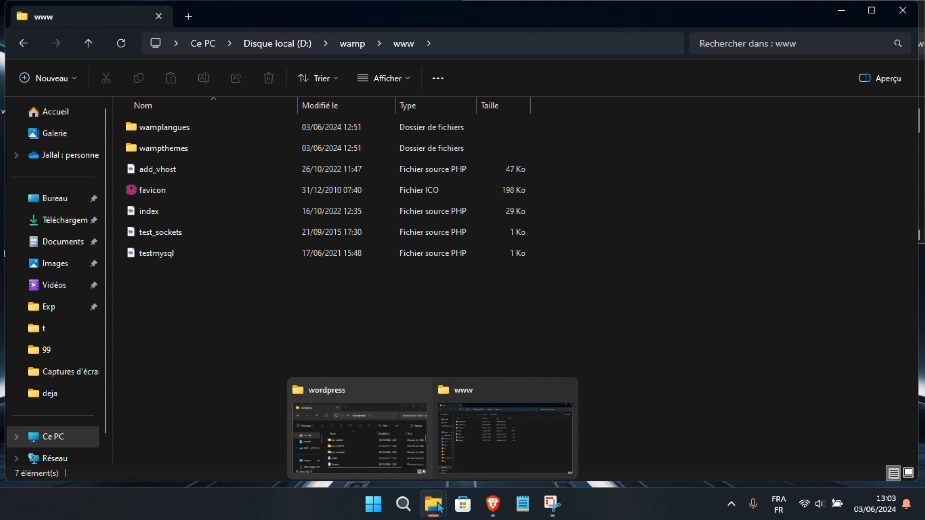
left_click(389, 451)
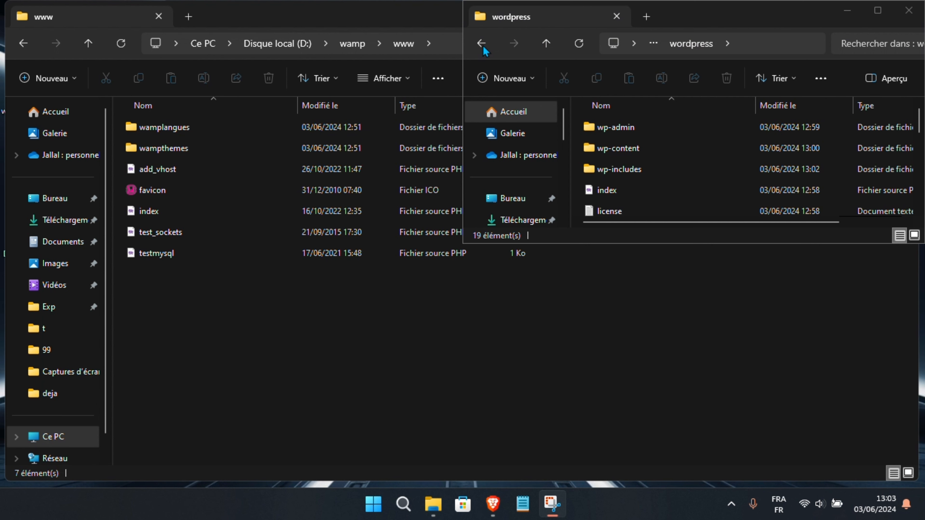
left_click(550, 45)
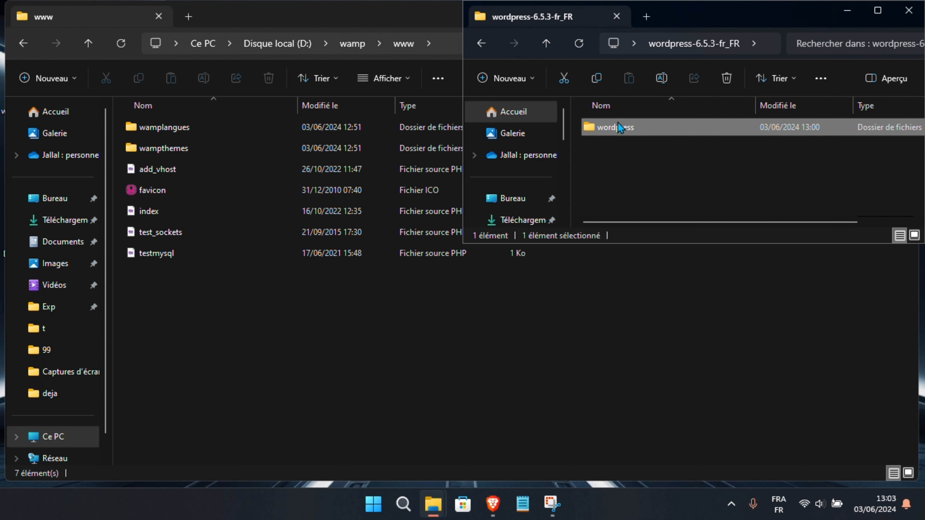
left_click_drag(621, 130, 199, 347)
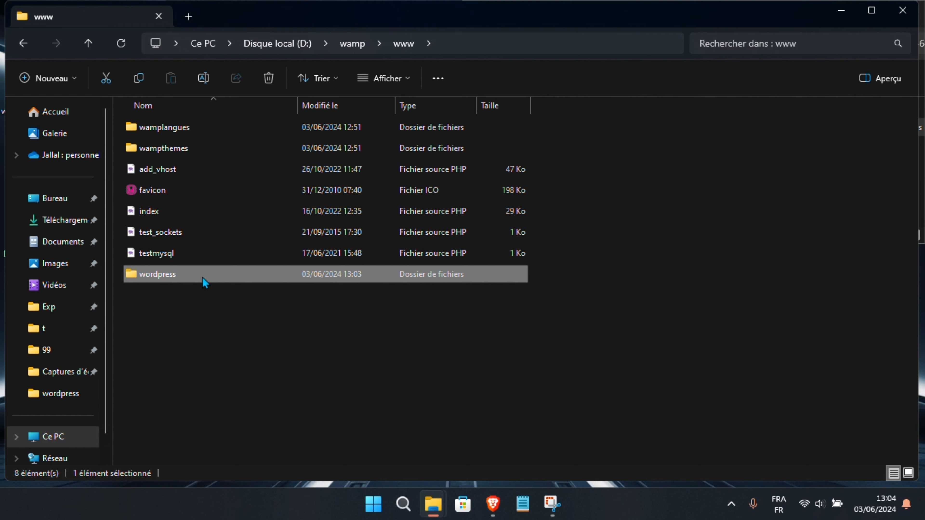
left_click(908, 16)
left_click(909, 15)
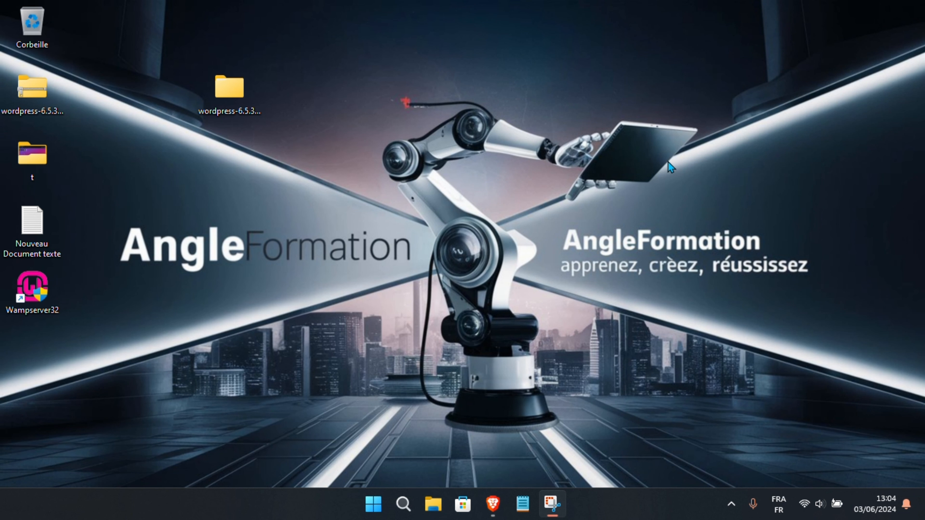
Switch to Brave, load localhost/wordpress in a new tab and start the WordPress setup up to the database connection form.
left_click(492, 510)
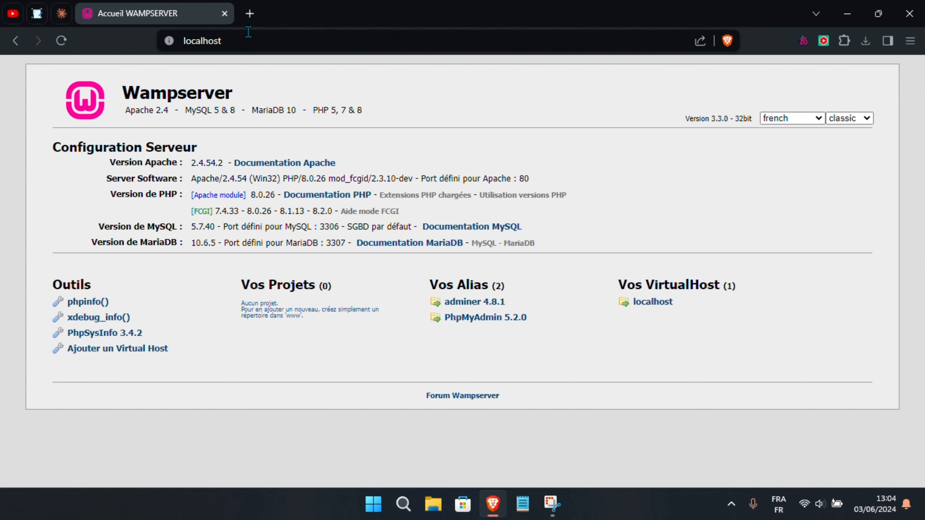
left_click(251, 15)
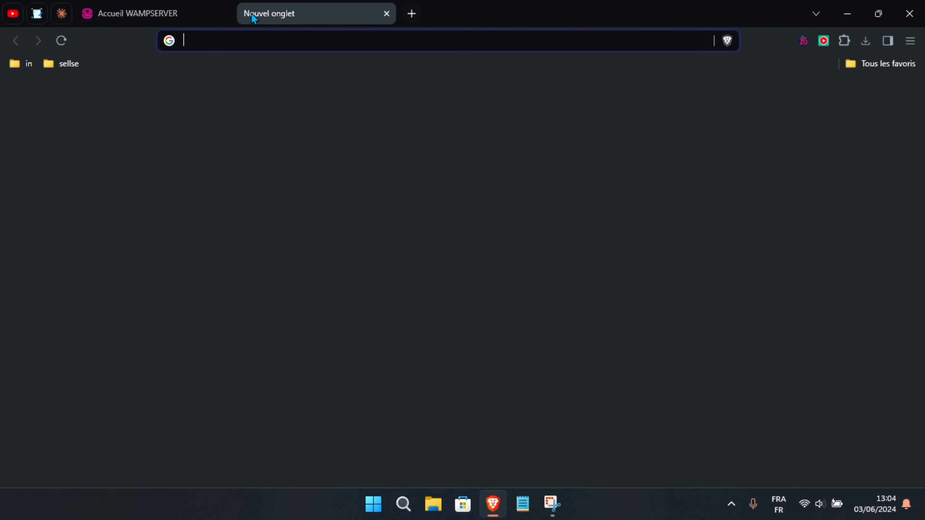
type("localhost")
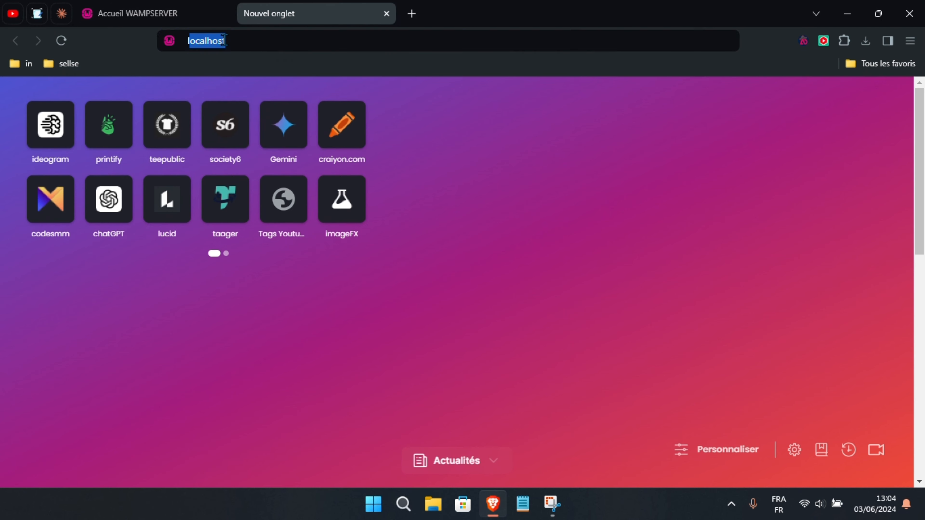
type("/")
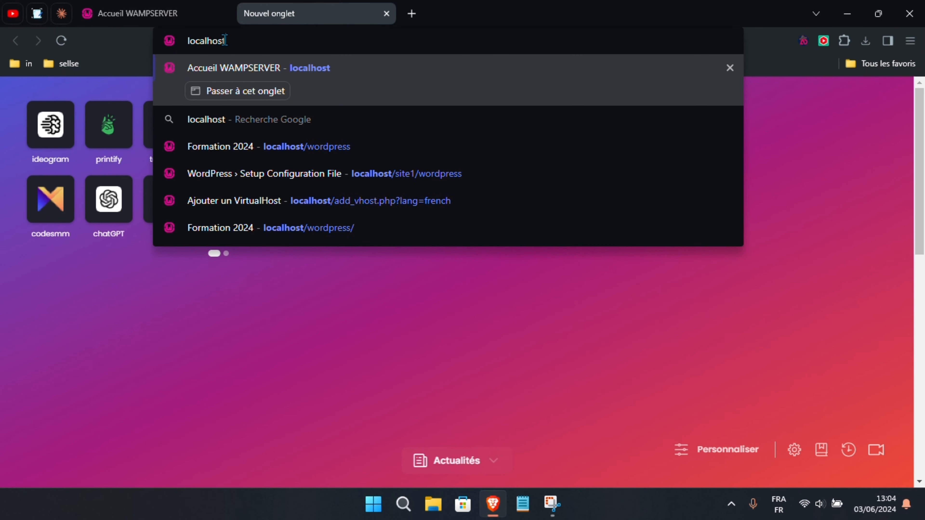
type("wordpre")
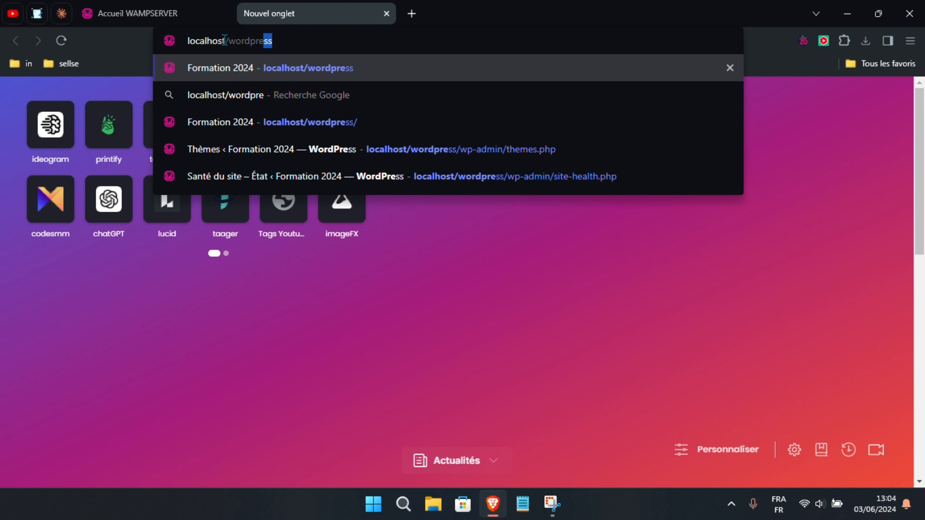
type("ss")
key("Return")
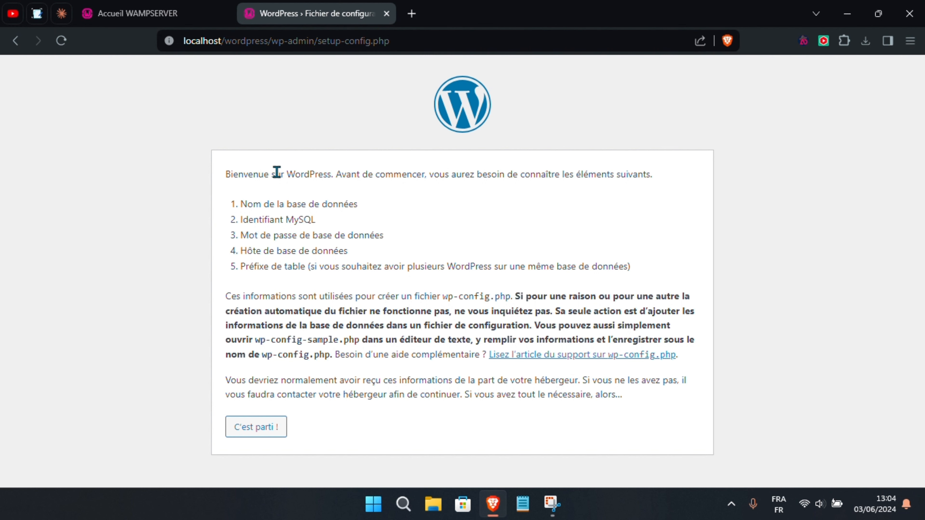
left_click(256, 427)
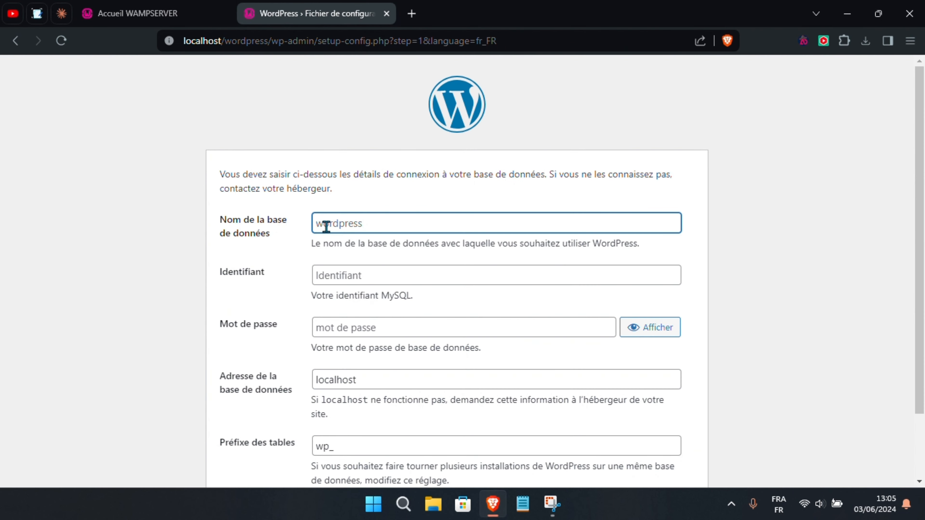
Open PhpMyAdmin 5.2.0 from the Wampserver home page and log in to the MySQL server as root with an empty password.
left_click(173, 19)
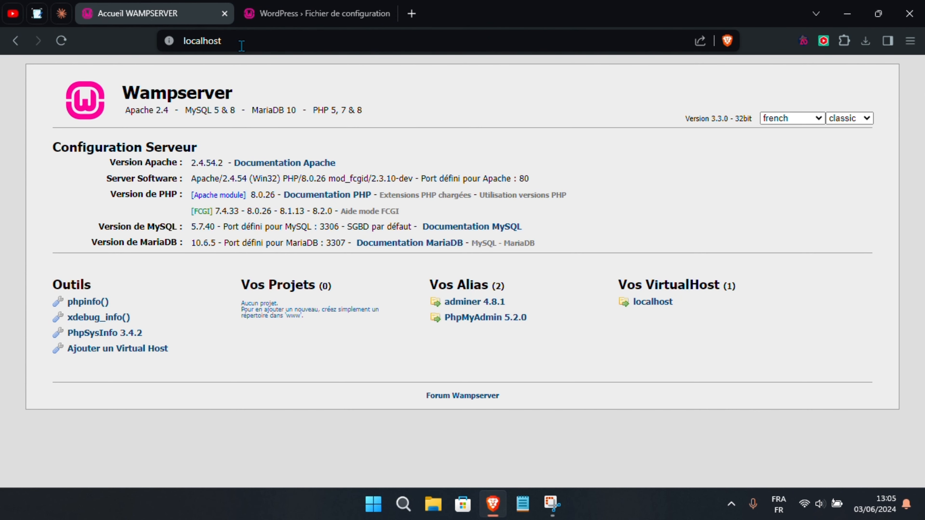
left_click(485, 320)
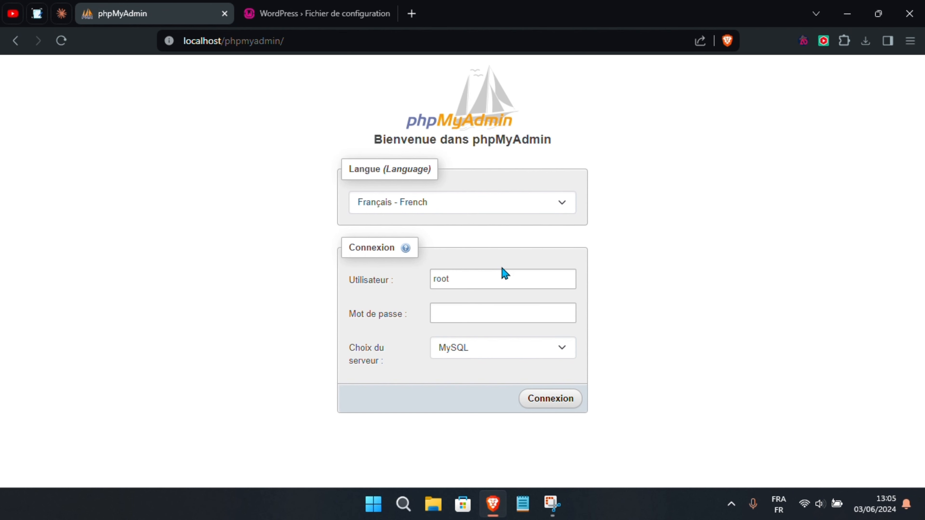
left_click(498, 276)
left_click_drag(506, 277, 401, 277)
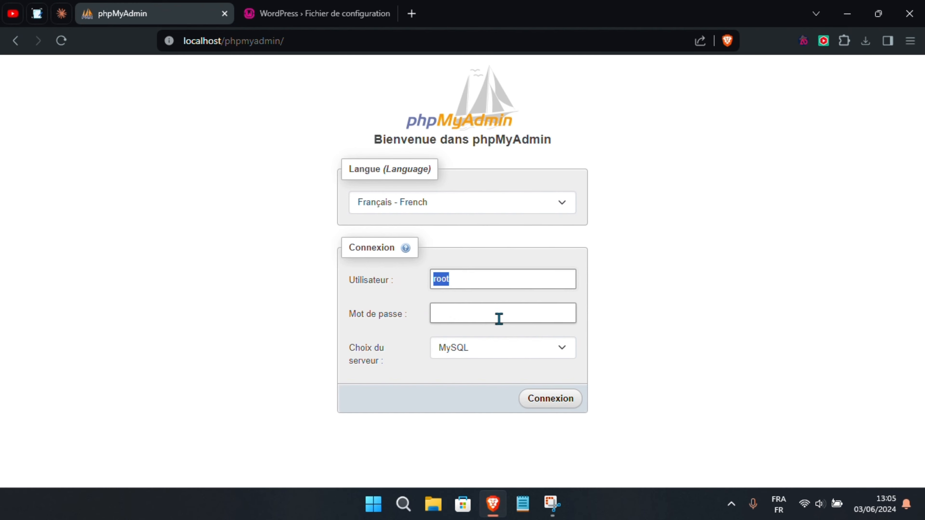
left_click(550, 402)
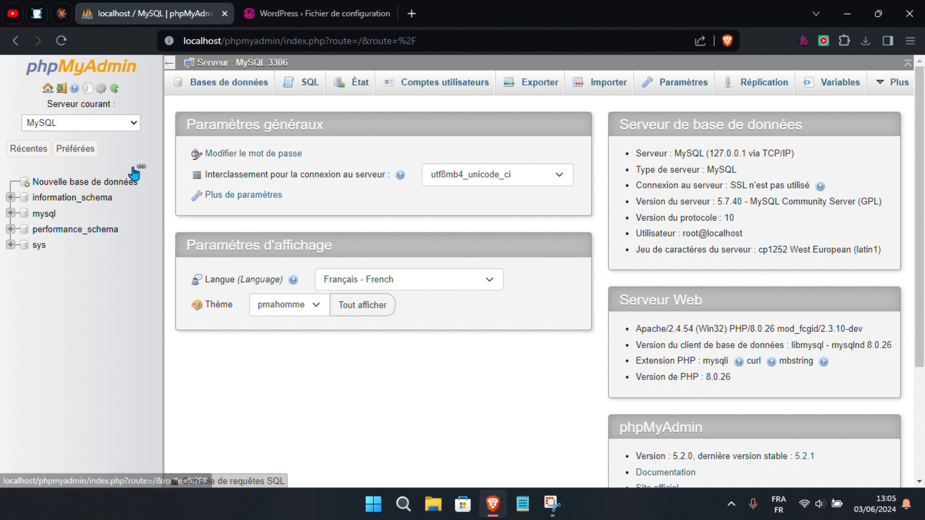
Create a new database named w_2024 with the latin1_swedish_ci collation.
left_click(77, 182)
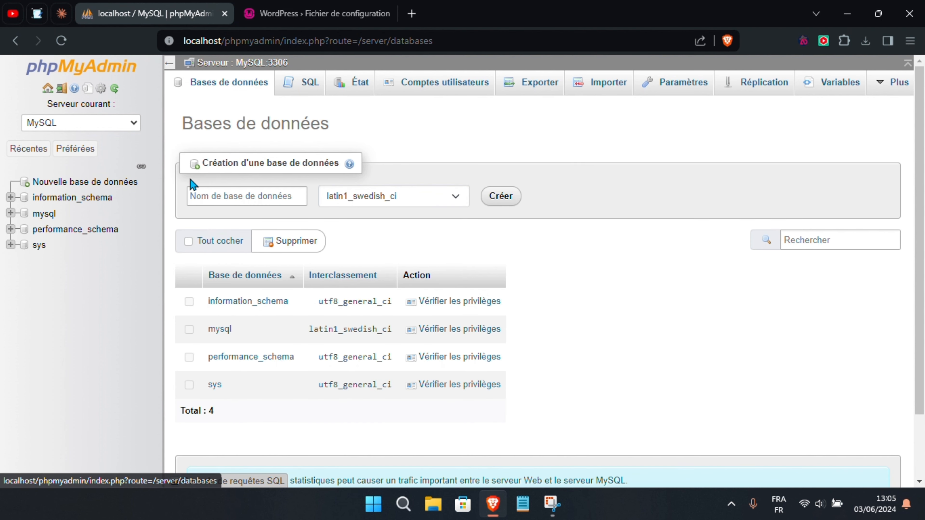
left_click(255, 201)
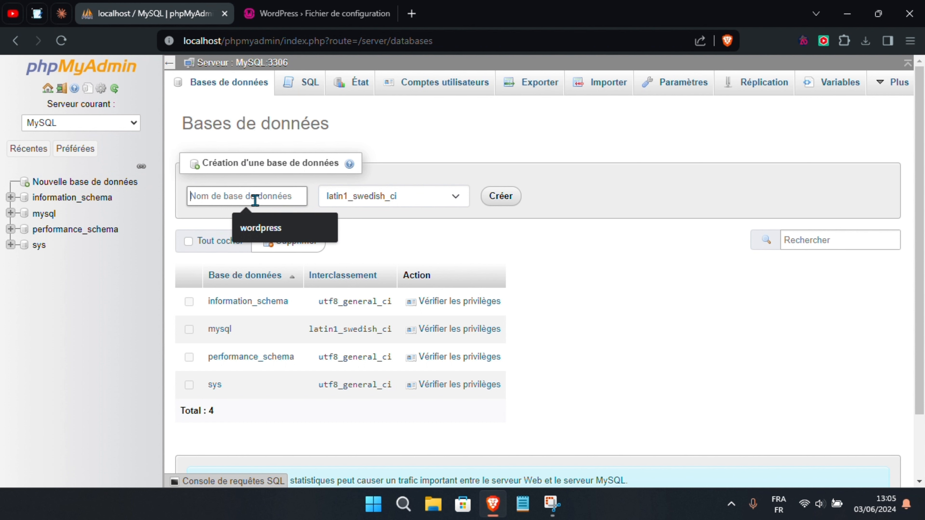
left_click(266, 225)
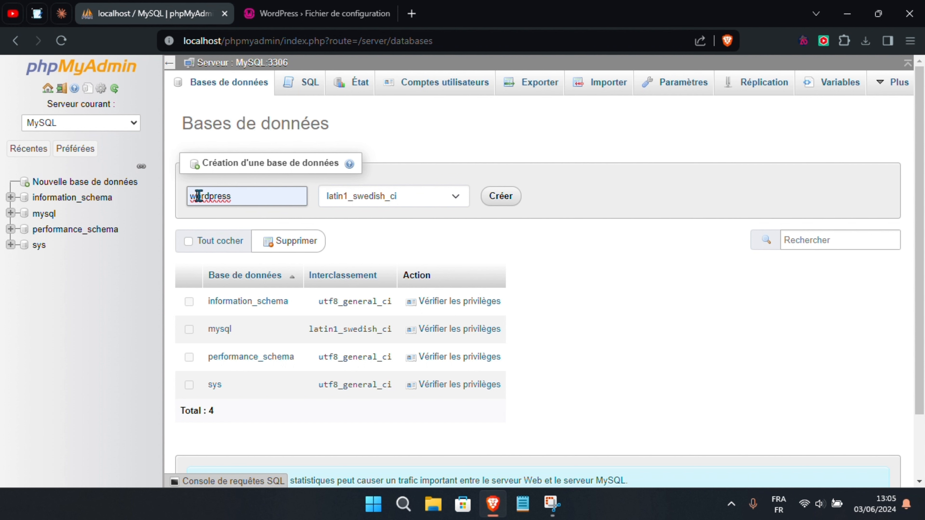
left_click_drag(199, 197, 263, 190)
key("BackSpace")
type("_")
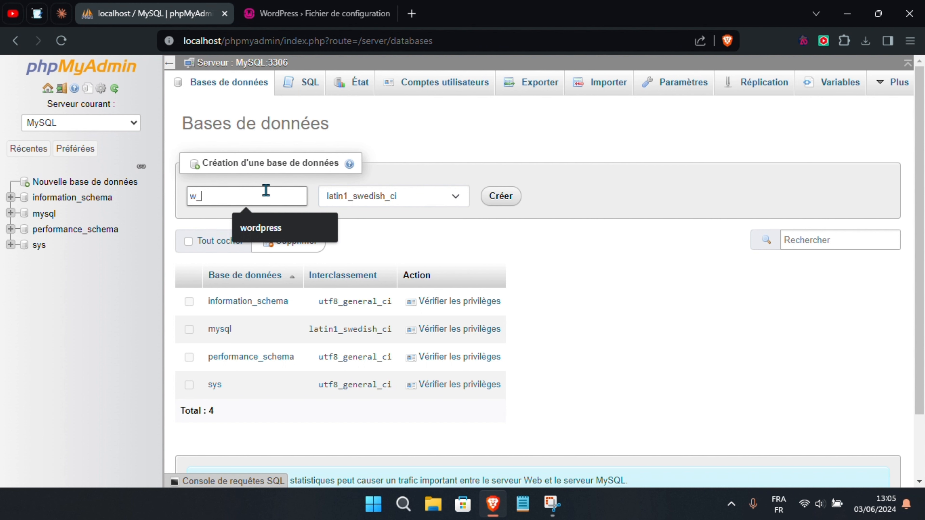
type("2024")
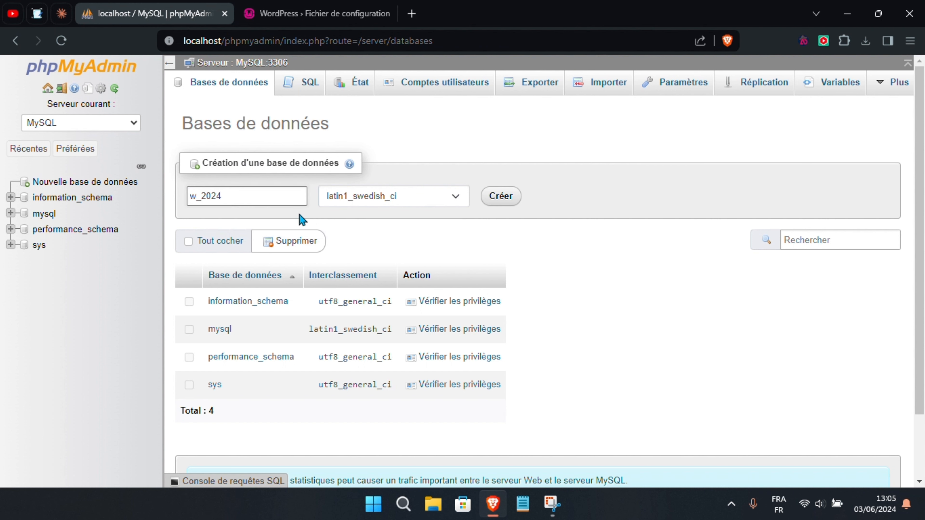
left_click(499, 197)
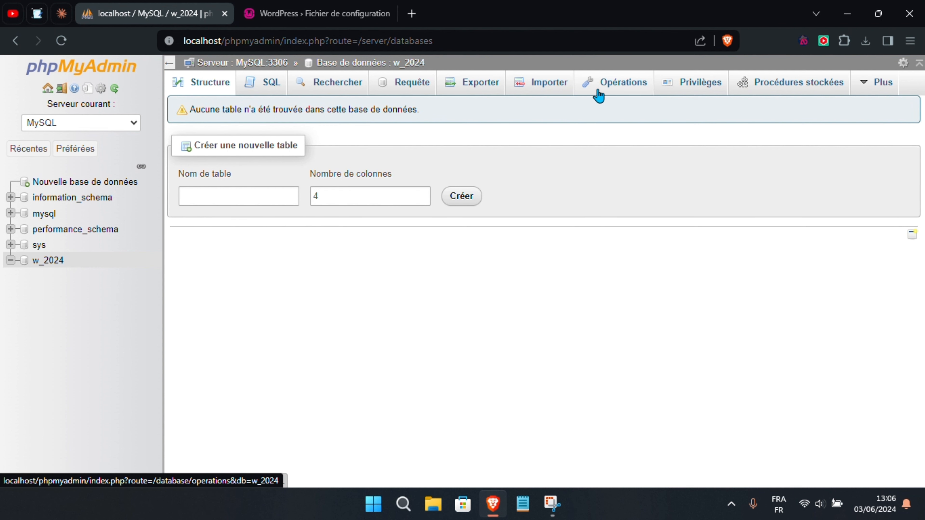
Display the privileges of the w_2024 database and select the root user with access to it.
left_click(701, 88)
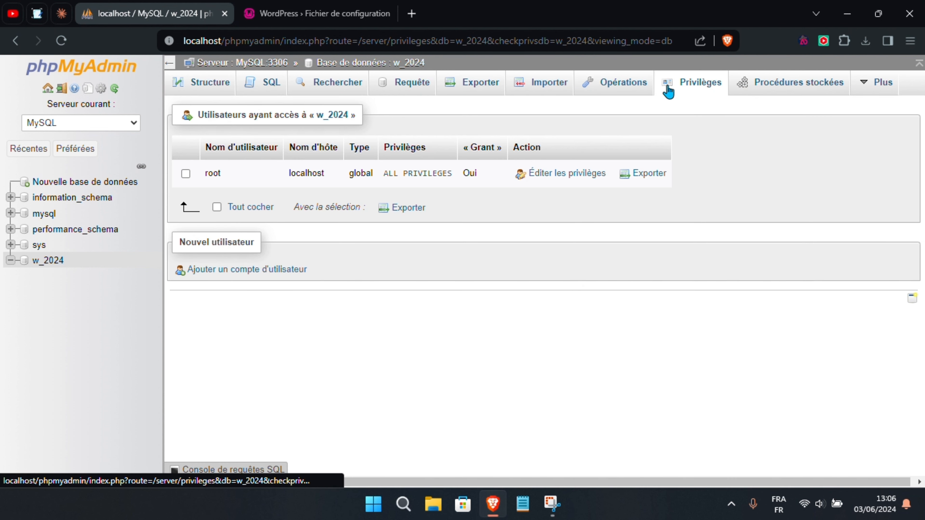
left_click(189, 176)
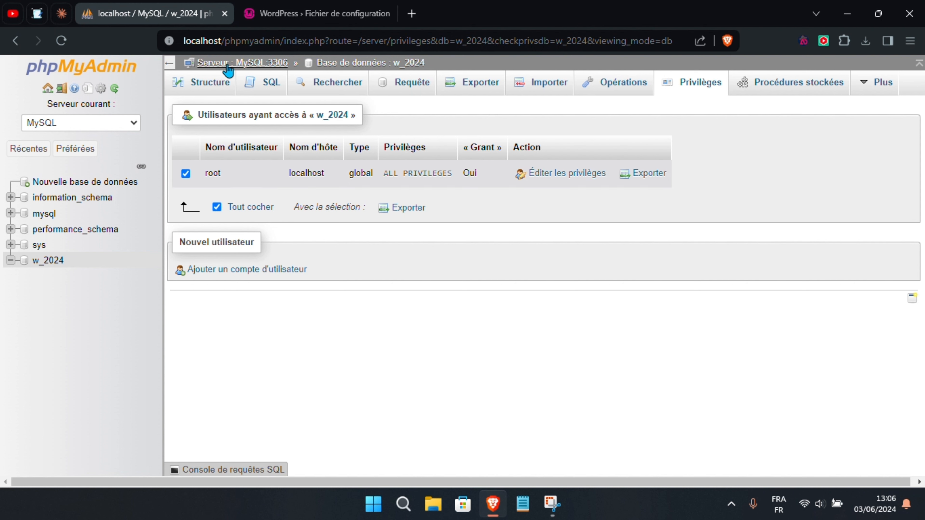
left_click(291, 15)
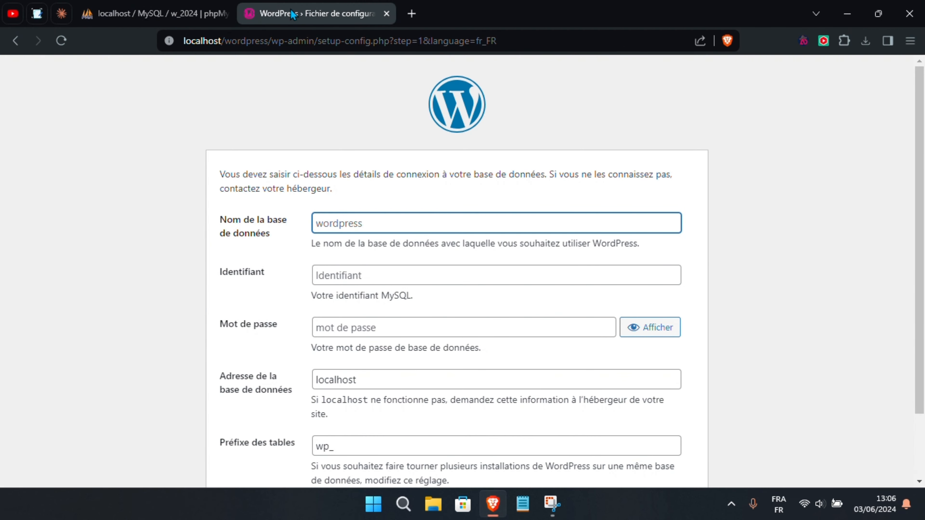
left_click(170, 18)
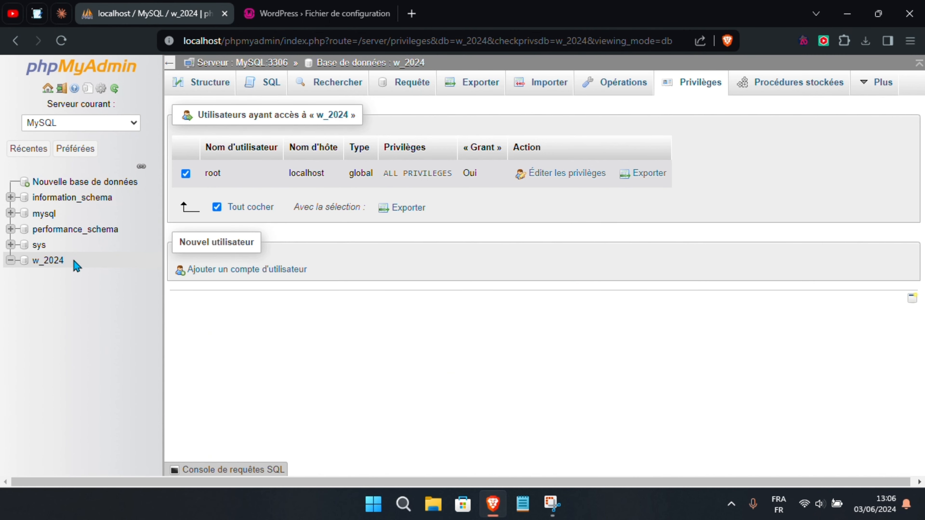
Copy the database name w_2024 into the WordPress database connection form and enter root as the MySQL username.
left_click_drag(72, 261, 34, 267)
key("ctrl+c")
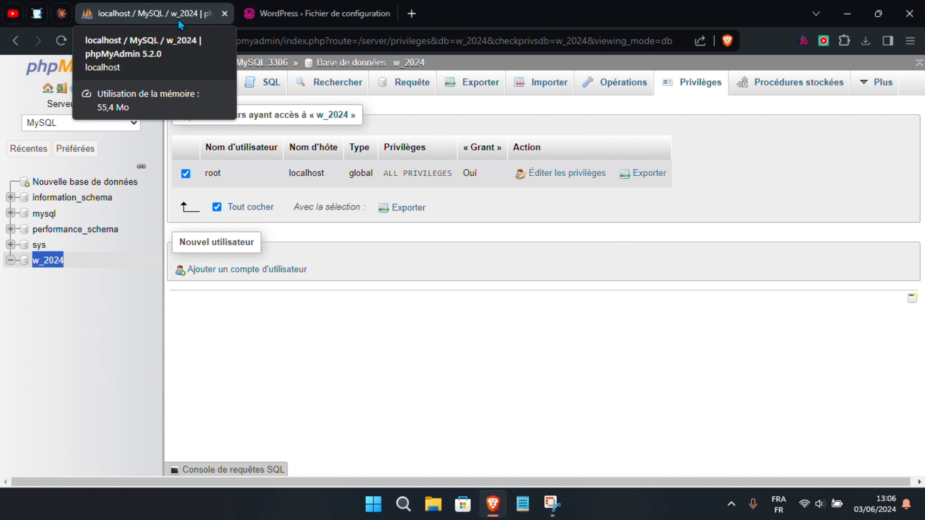
left_click(276, 16)
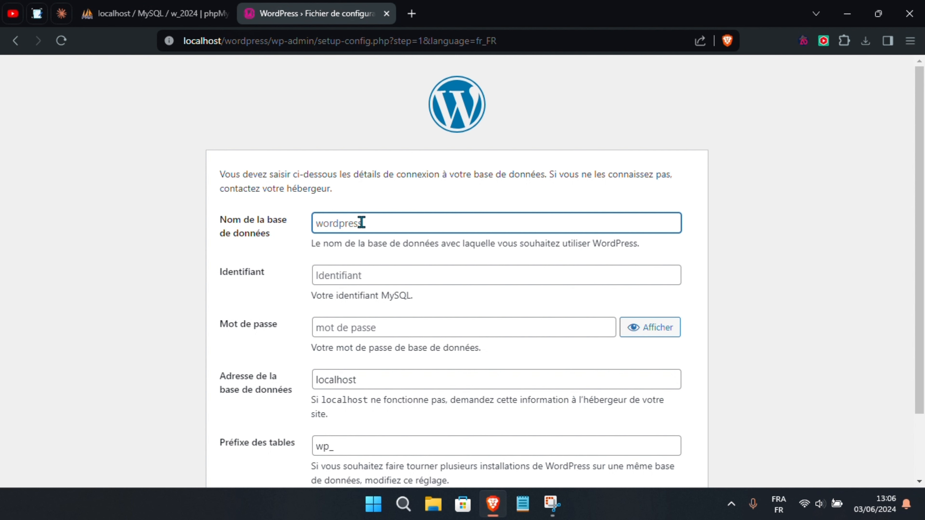
key("ctrl+v")
left_click(359, 274)
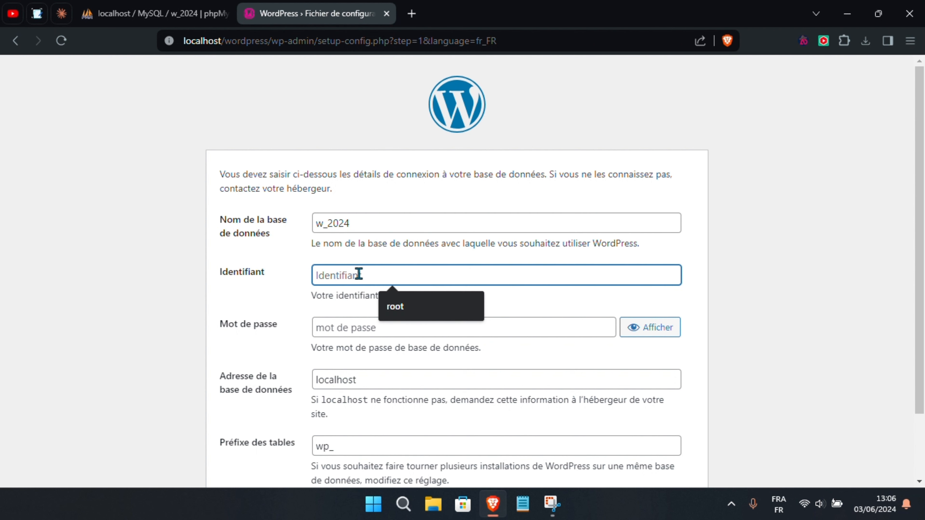
type("root")
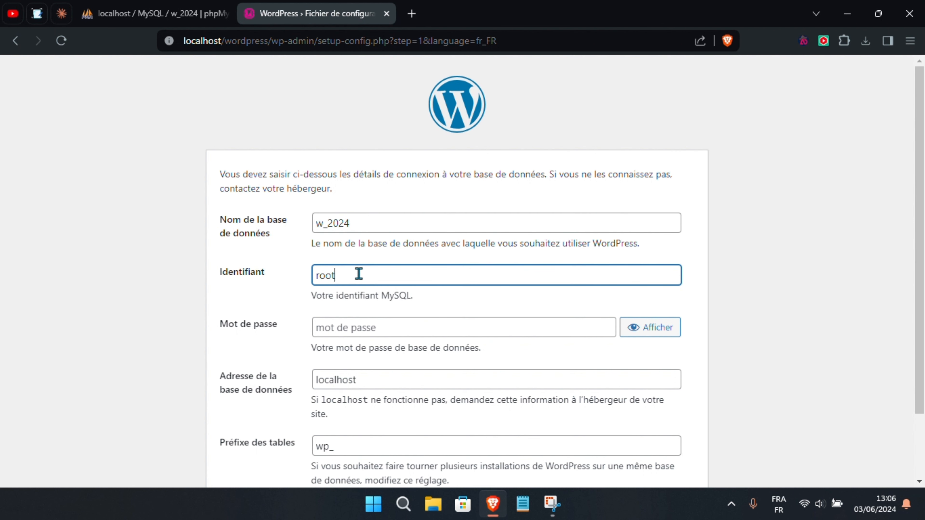
scroll(424, 337, "down", 2)
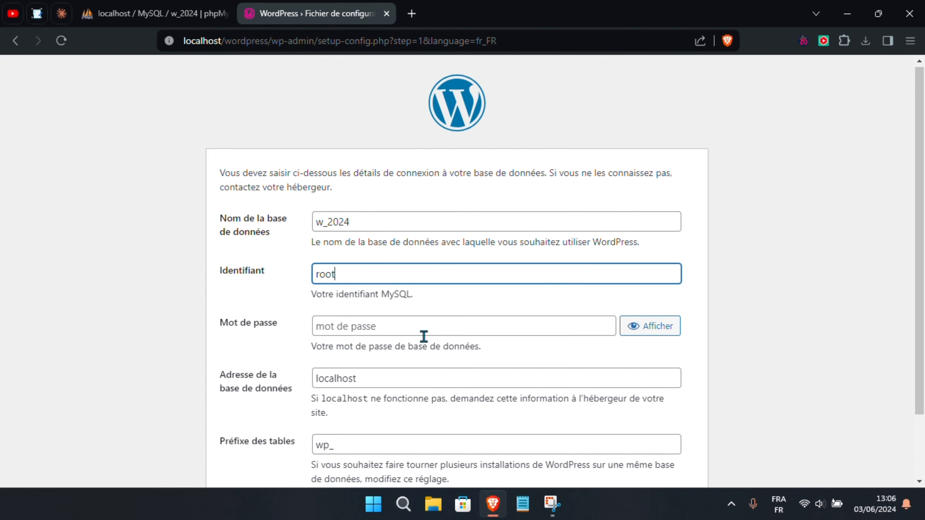